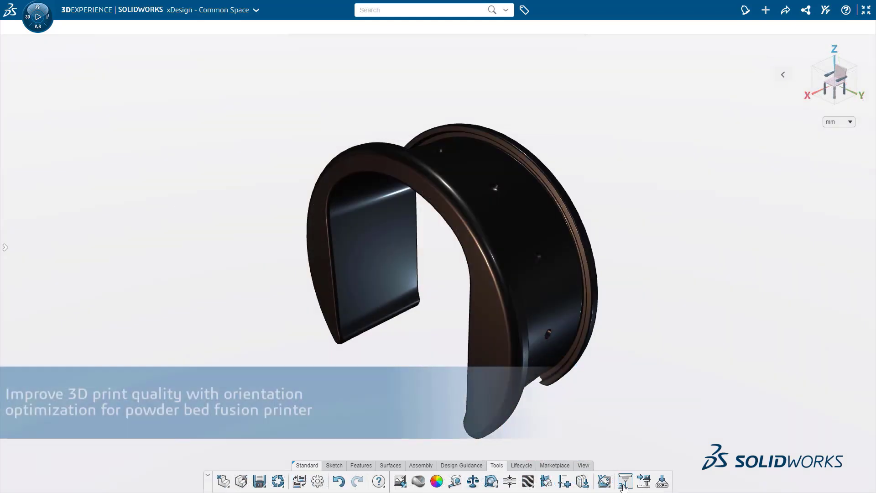
- Set up a 3D print with the Powder Bed Fusion 250x250x250 envelope, using the curved part's flat side face as base
{"action": "left_click", "coordinate": [625, 481]}
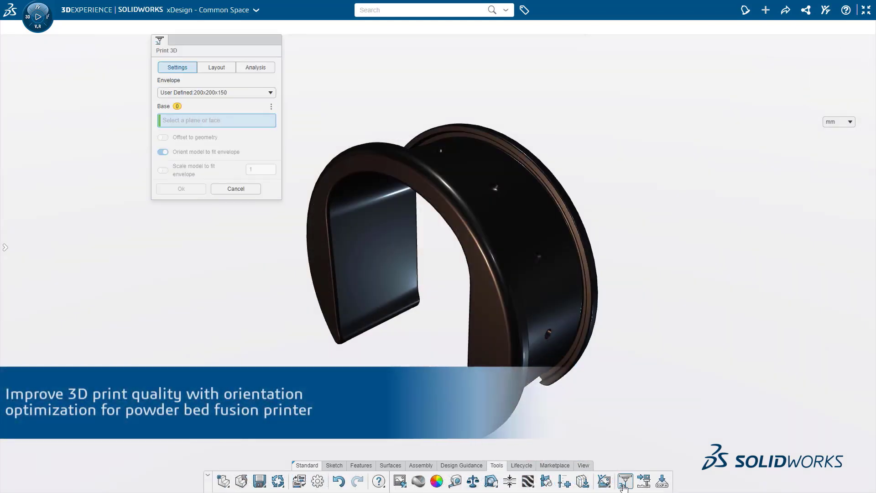
{"action": "left_click", "coordinate": [254, 93]}
{"action": "left_click", "coordinate": [226, 154]}
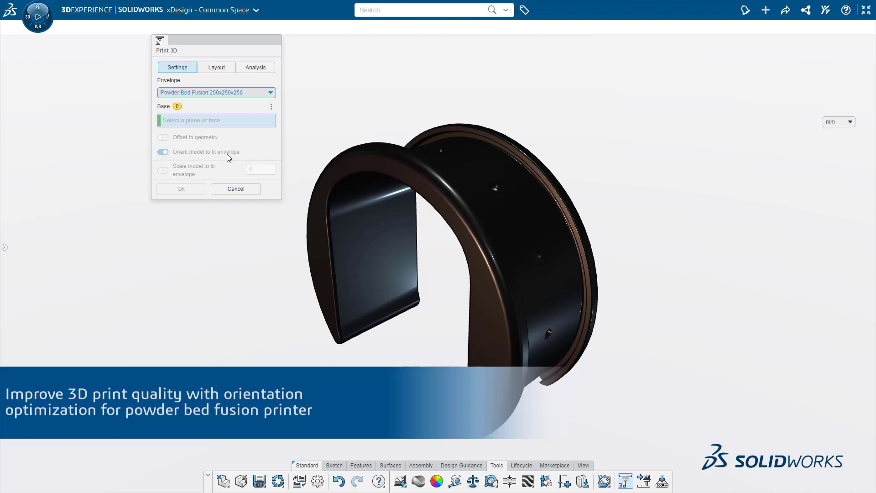
{"action": "left_click", "coordinate": [328, 191]}
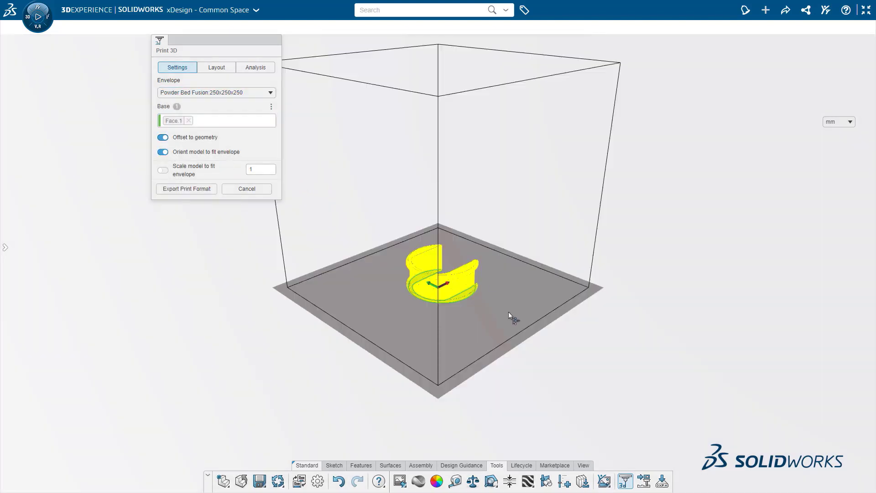
- Optimize the part's orientation in the print layout with Auto-orient
{"action": "left_click", "coordinate": [216, 68]}
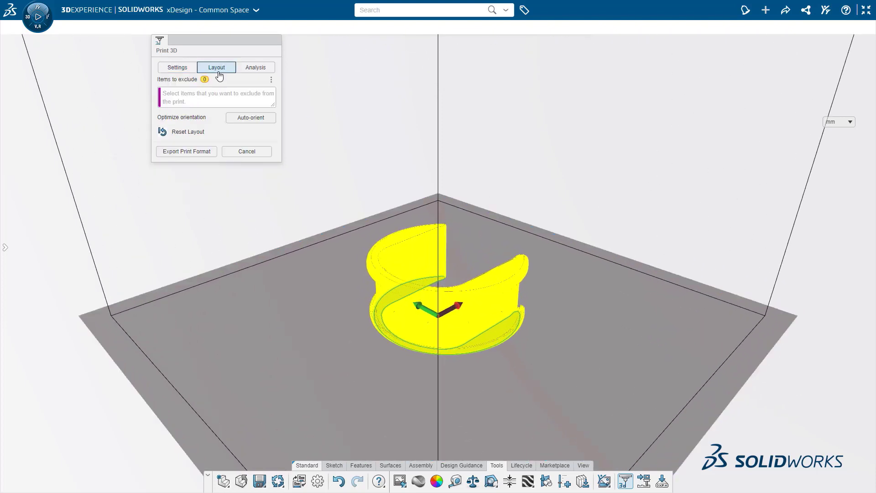
{"action": "left_click", "coordinate": [252, 118]}
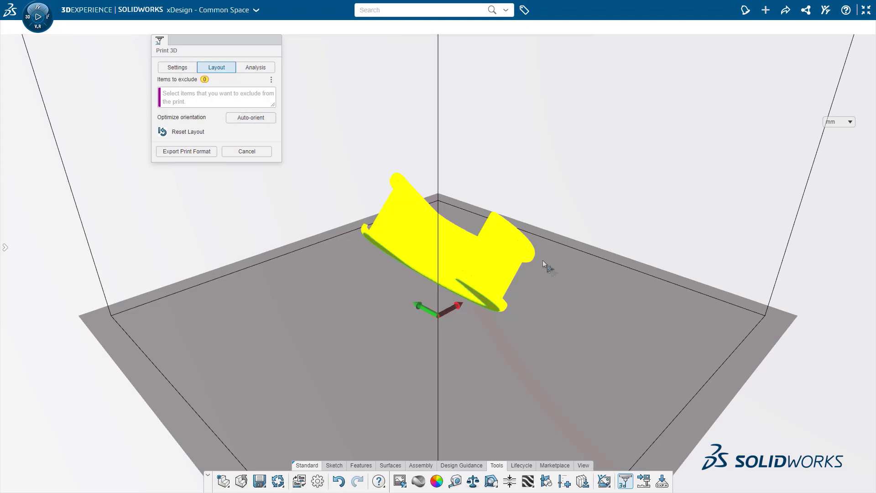
{"action": "mouse_move", "coordinate": [577, 310]}
{"action": "middle_mouse_down"}
{"action": "mouse_move", "coordinate": [512, 313]}
{"action": "mouse_move", "coordinate": [523, 328]}
{"action": "mouse_move", "coordinate": [522, 358]}
{"action": "mouse_move", "coordinate": [559, 364]}
{"action": "mouse_move", "coordinate": [578, 340]}
{"action": "mouse_move", "coordinate": [570, 309]}
{"action": "middle_mouse_up"}
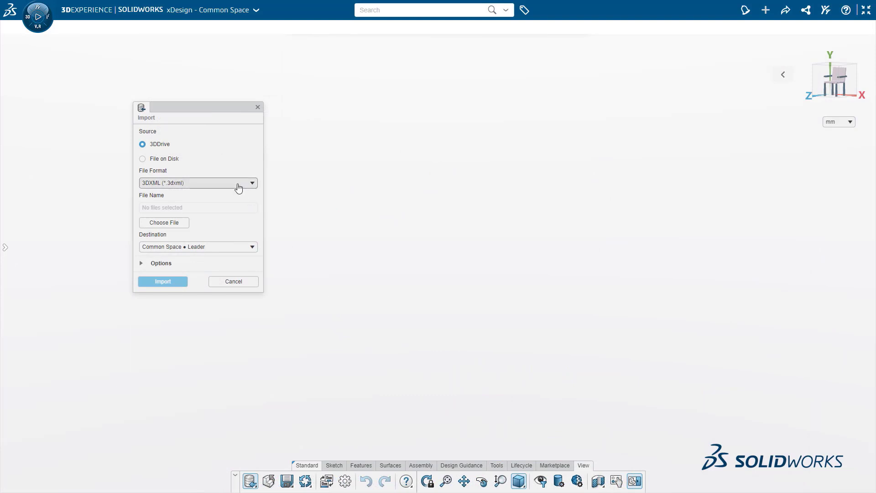
- Import Control Module PCB.emn from My Files on 3DDrive, using the IDF file format
{"action": "left_click", "coordinate": [238, 185]}
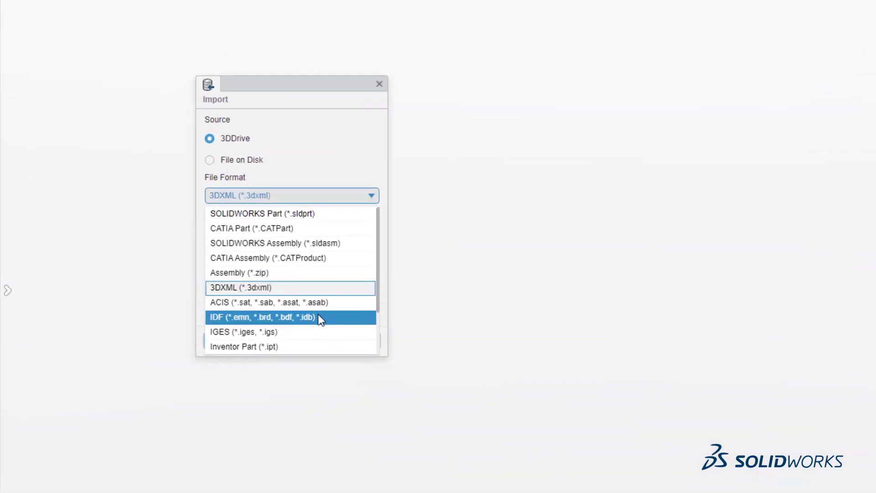
{"action": "left_click", "coordinate": [327, 321]}
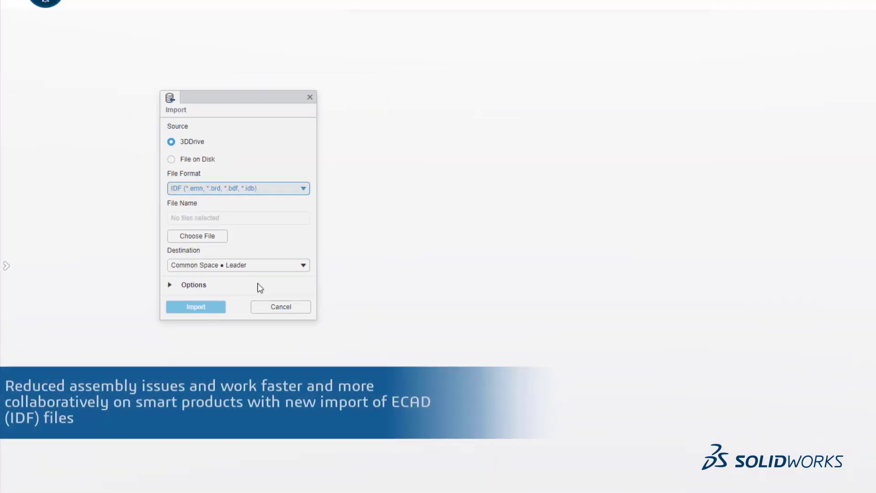
{"action": "left_click", "coordinate": [176, 224]}
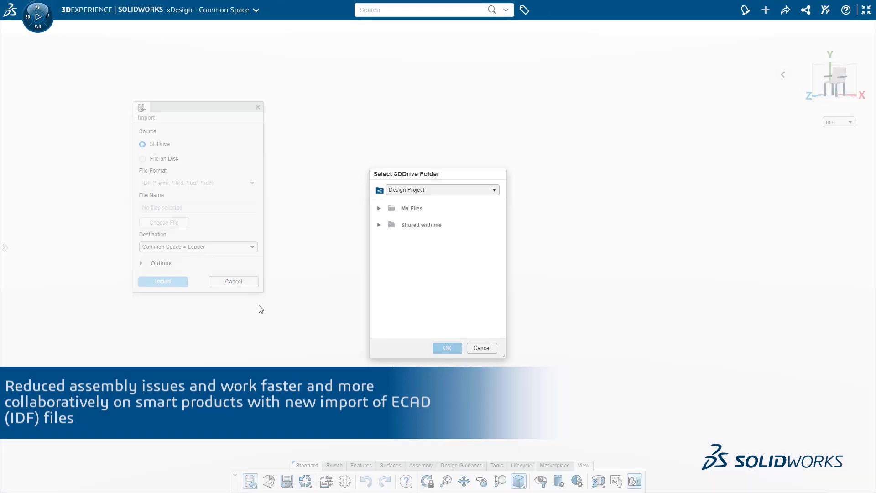
{"action": "left_click", "coordinate": [382, 209]}
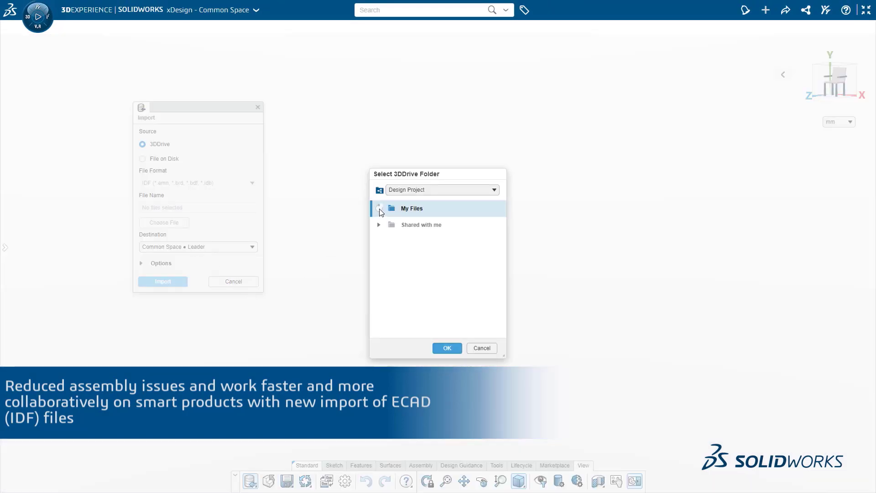
{"action": "left_click", "coordinate": [379, 209]}
{"action": "left_click", "coordinate": [401, 223]}
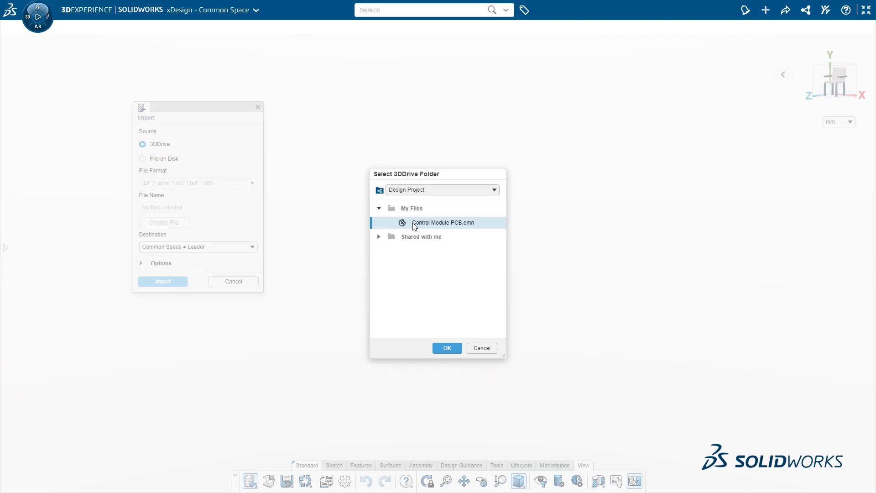
{"action": "left_click", "coordinate": [447, 349]}
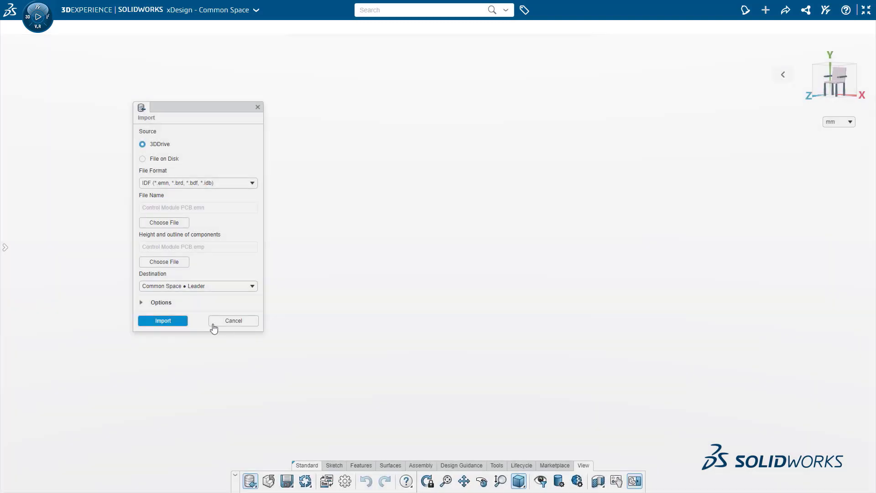
{"action": "left_click", "coordinate": [177, 321]}
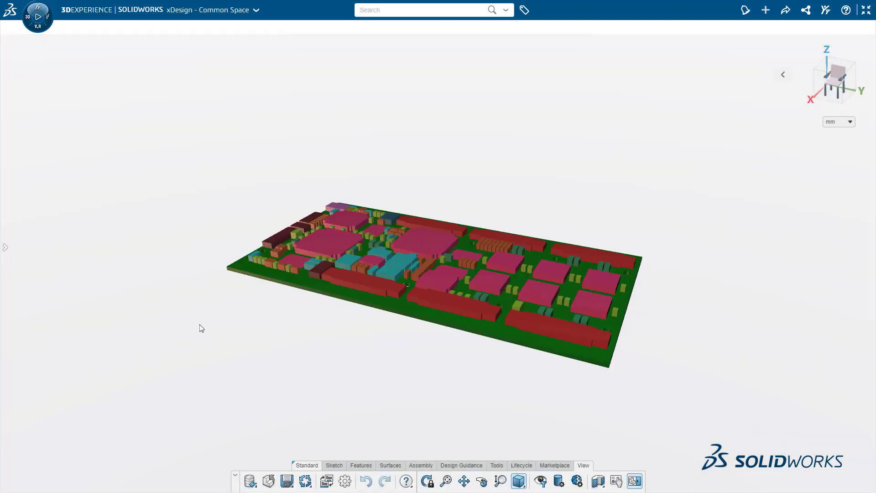
{"action": "middle_click_drag", "start_coordinate": [549, 400], "coordinate": [70, 443]}
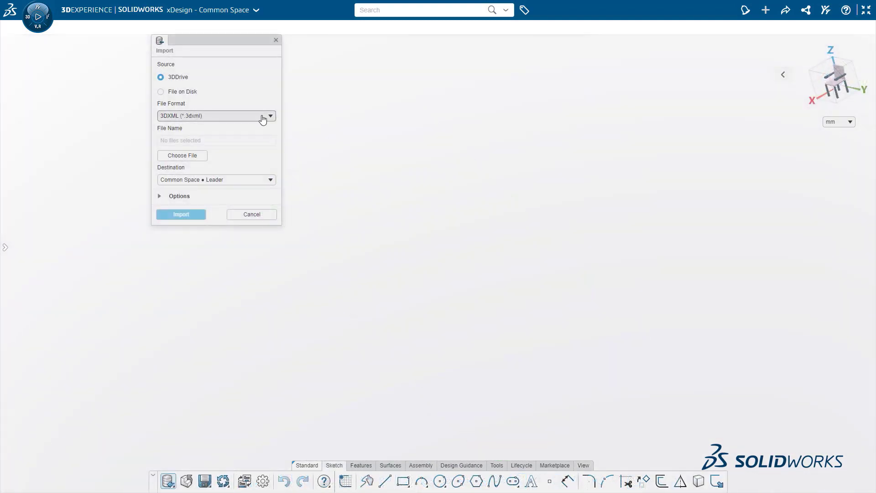
- Import House.rvt from the project folder in My Files on 3DDrive, using the Revit file format
{"action": "left_click", "coordinate": [263, 117]}
{"action": "scroll", "coordinate": [242, 212], "scroll_direction": "down", "scroll_amount": 2}
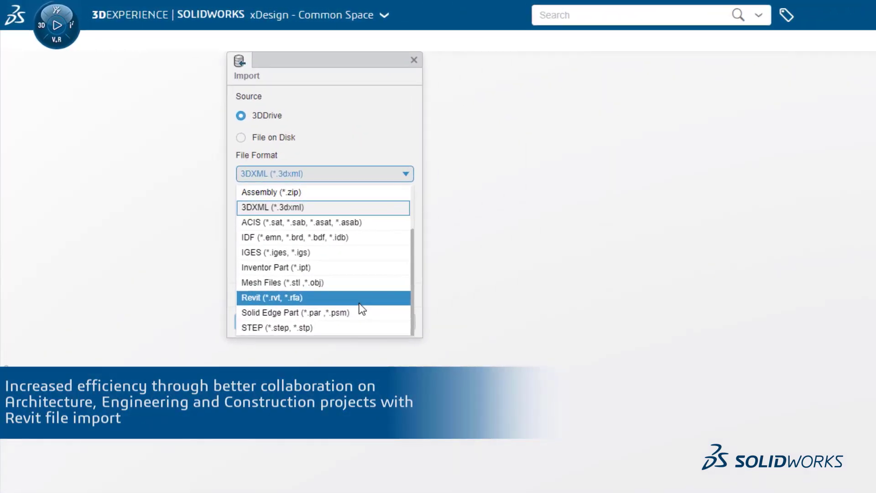
{"action": "left_click", "coordinate": [359, 297]}
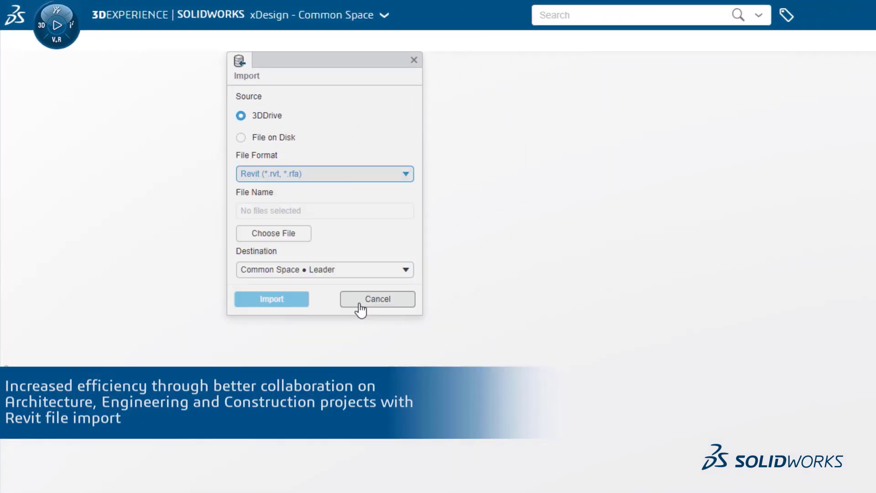
{"action": "left_click", "coordinate": [299, 237]}
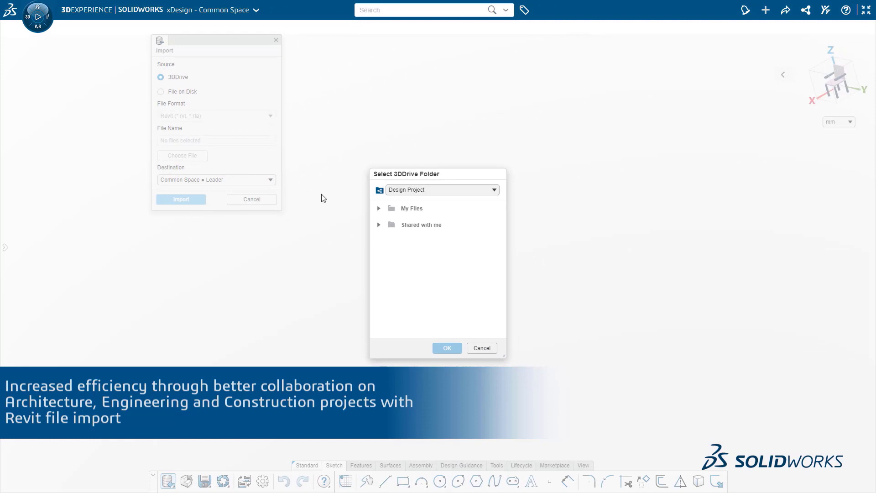
{"action": "left_click", "coordinate": [378, 208]}
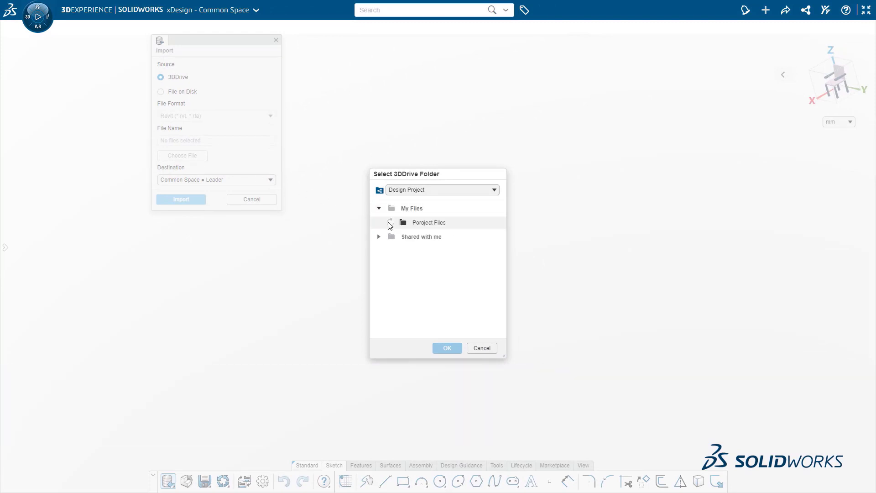
{"action": "left_click", "coordinate": [390, 223]}
{"action": "left_click", "coordinate": [447, 347]}
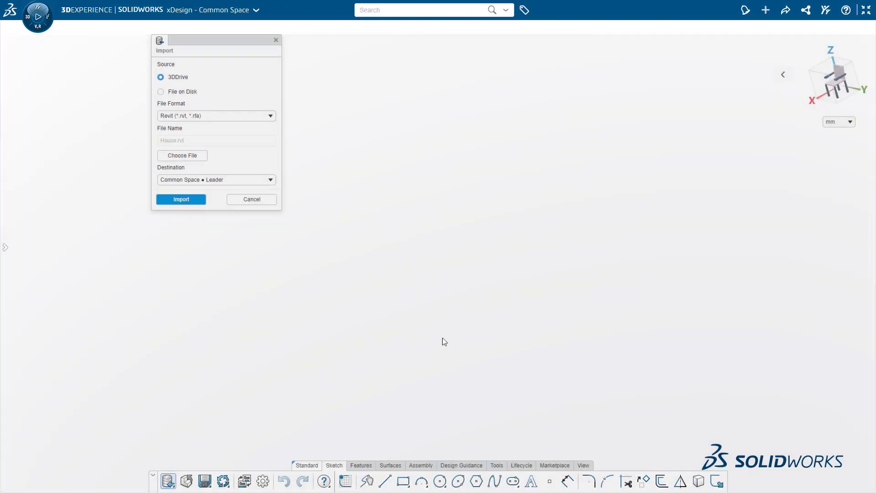
{"action": "left_click", "coordinate": [198, 205]}
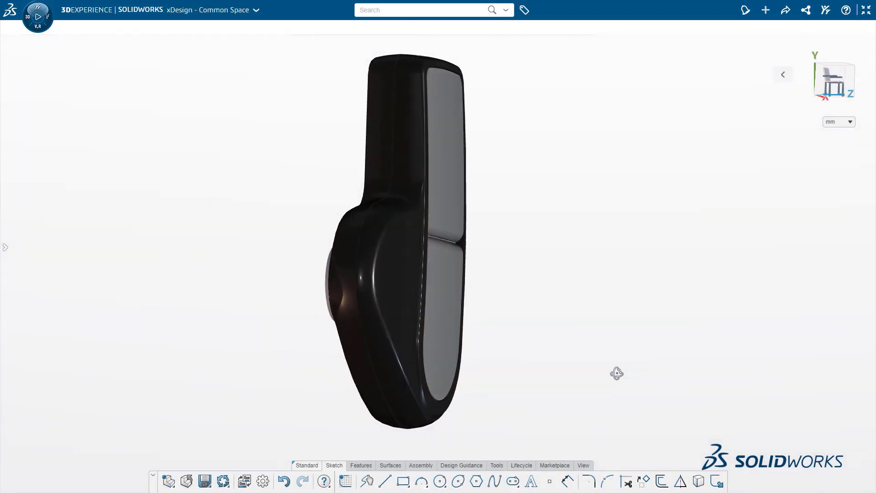
- Edit the Control Module Back Plate in the context of the assembly
{"action": "middle_click_drag", "start_coordinate": [616, 373], "coordinate": [600, 360]}
{"action": "left_click", "coordinate": [432, 232]}
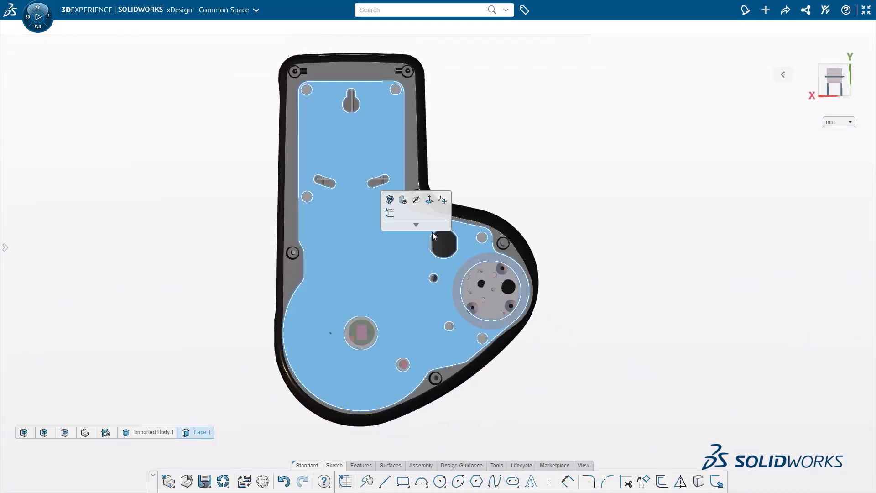
{"action": "left_click", "coordinate": [389, 200]}
- Start a Hole feature and create a new placement sketch for it on the back plate's large flat face
{"action": "left_click", "coordinate": [364, 467]}
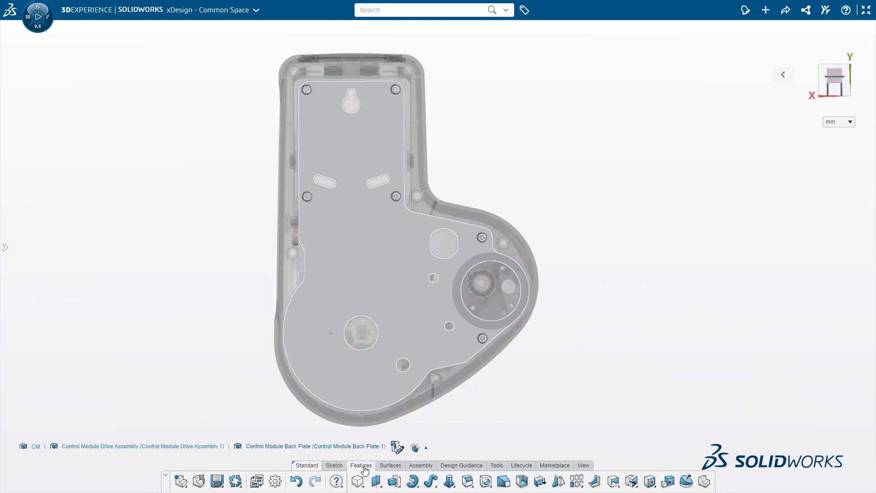
{"action": "left_click", "coordinate": [486, 481]}
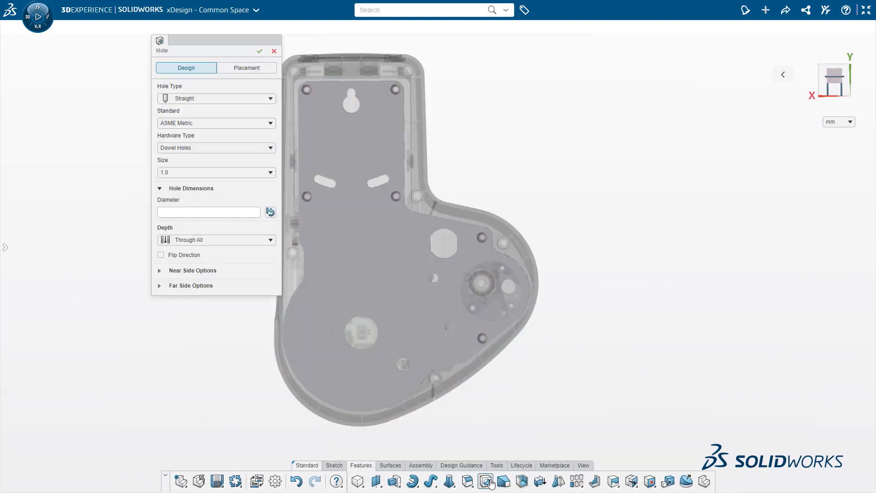
{"action": "left_click", "coordinate": [246, 68]}
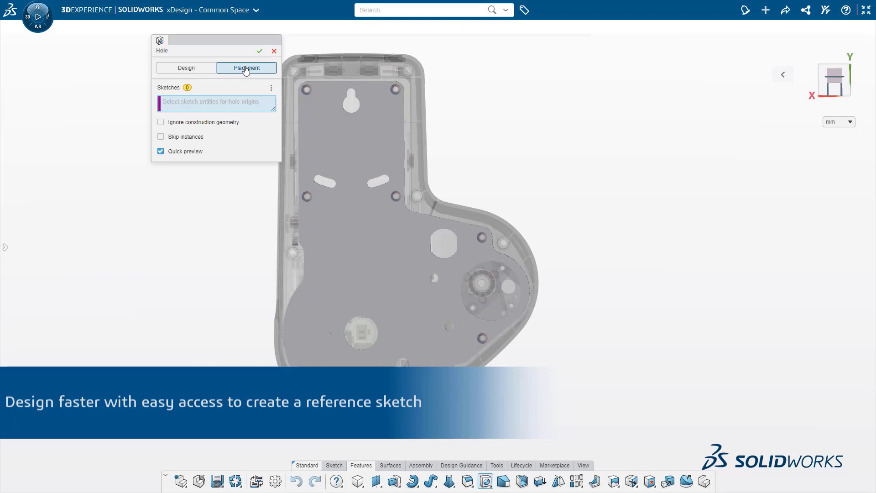
{"action": "left_click", "coordinate": [271, 88]}
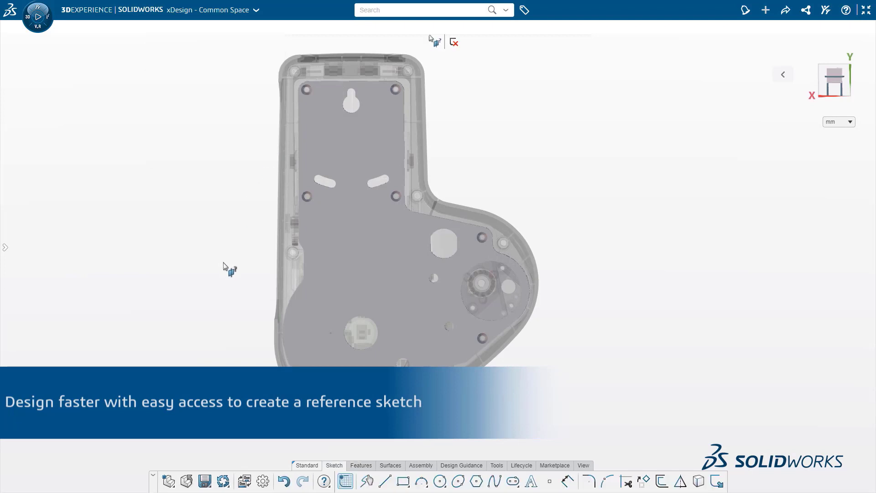
{"action": "left_click", "coordinate": [341, 274]}
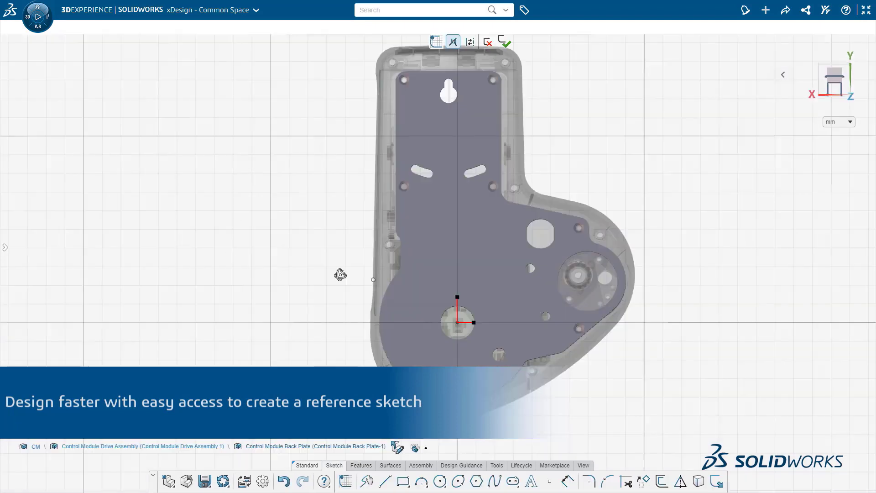
- Place two sketch points beside the plate's large round lower opening and create 5 mm straight through-all holes at them
{"action": "left_click", "coordinate": [552, 483]}
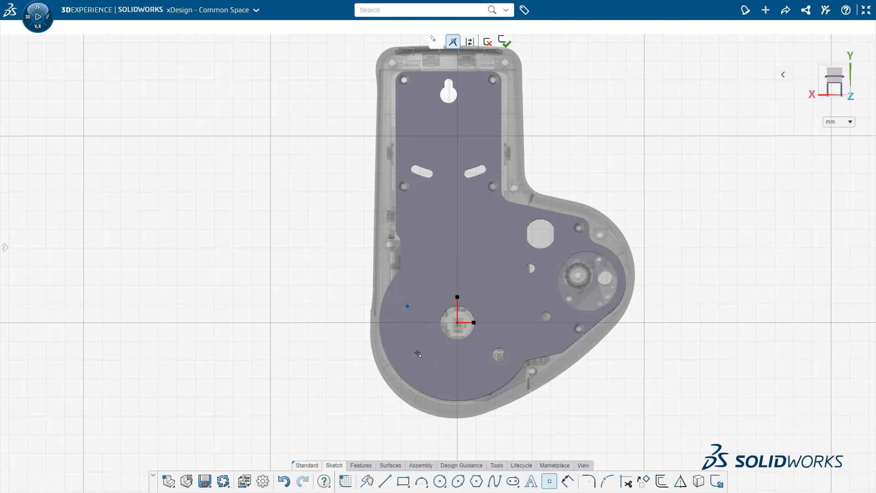
{"action": "left_click", "coordinate": [505, 42]}
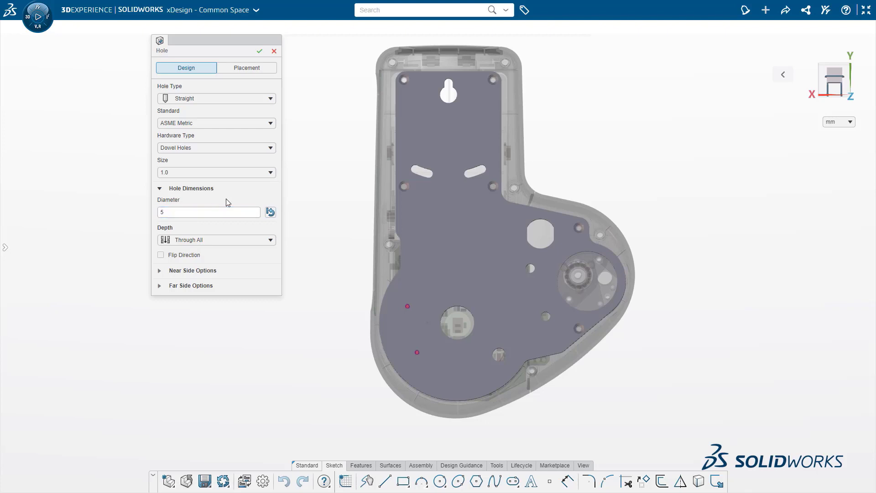
{"action": "key", "text": "Return"}
{"action": "left_click", "coordinate": [260, 52]}
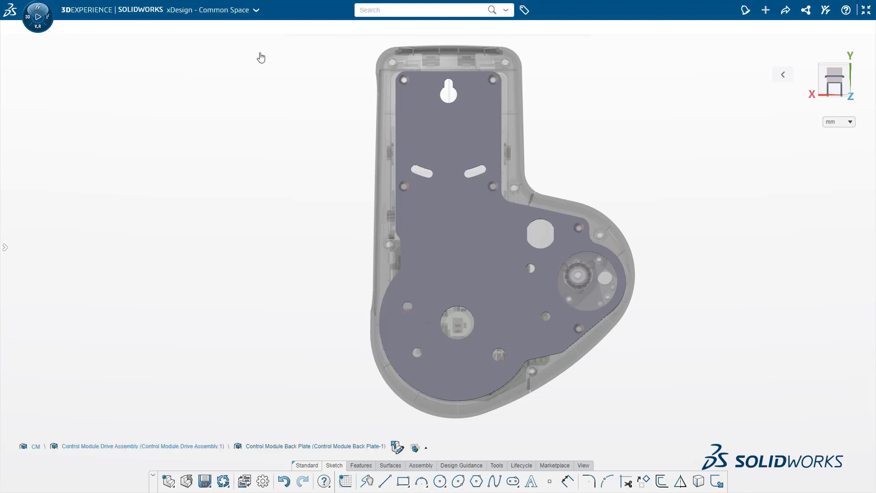
- Add a Length parameter named Diameter with a value of 10 mm to the back plate's 3D shape
{"action": "left_click", "coordinate": [78, 233]}
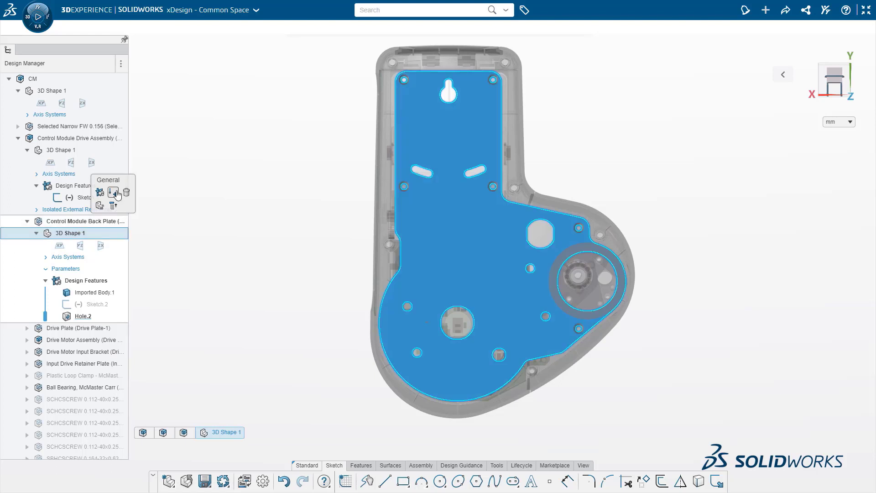
{"action": "left_click", "coordinate": [114, 192]}
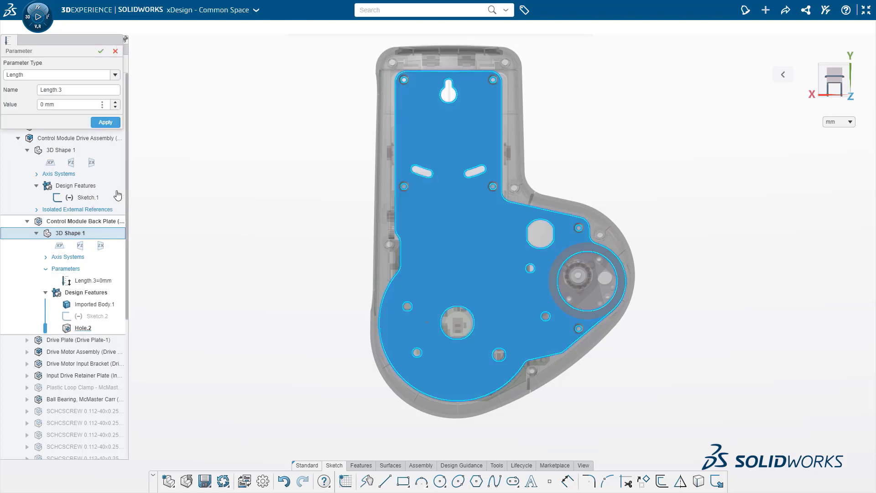
{"action": "left_click_drag", "start_coordinate": [73, 43], "coordinate": [246, 158]}
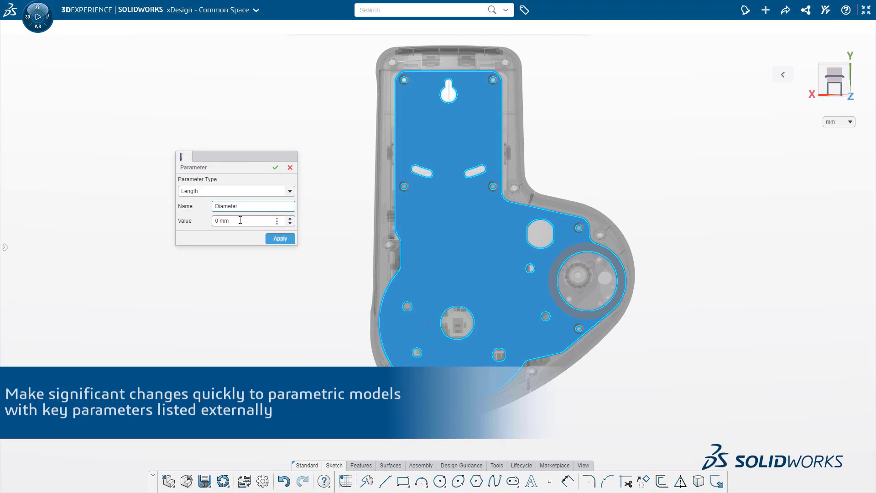
{"action": "left_click", "coordinate": [241, 221]}
{"action": "type", "text": "10"}
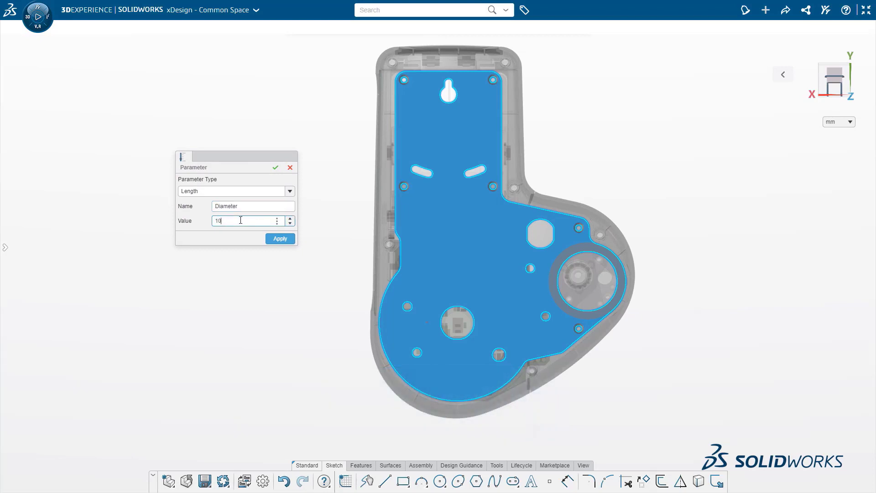
{"action": "left_click", "coordinate": [275, 167]}
- Drive the diameter of the back plate's two new holes with an equation linked to the Diameter parameter
{"action": "left_click", "coordinate": [5, 247]}
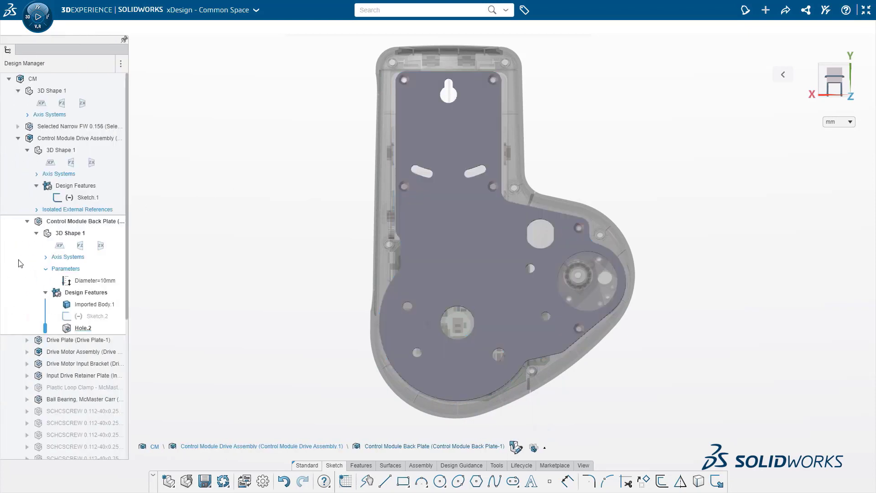
{"action": "left_click", "coordinate": [83, 328]}
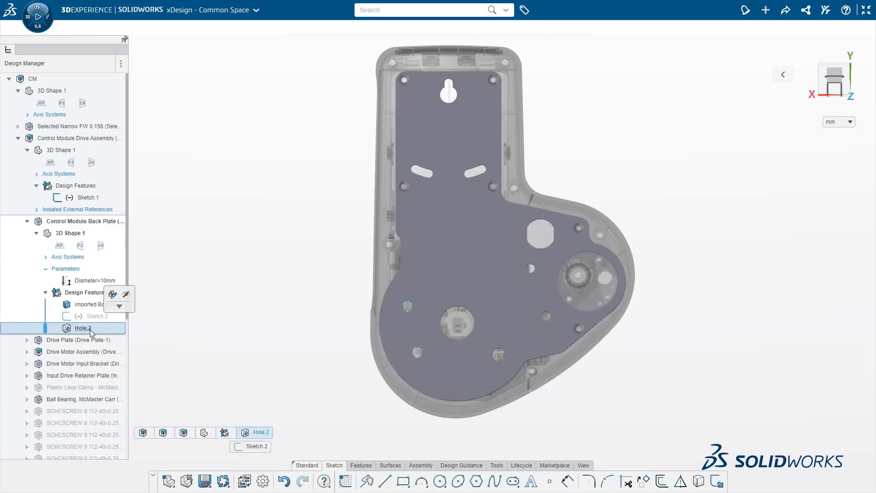
{"action": "left_click", "coordinate": [112, 297]}
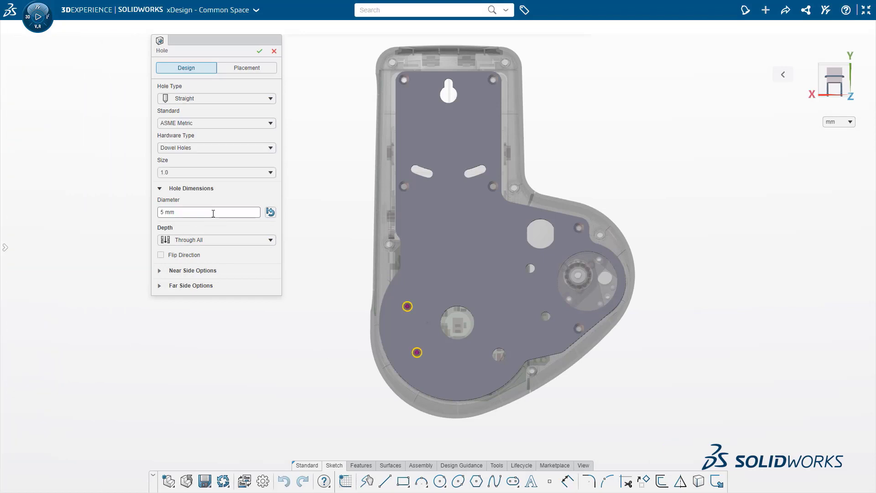
{"action": "key", "text": "equal"}
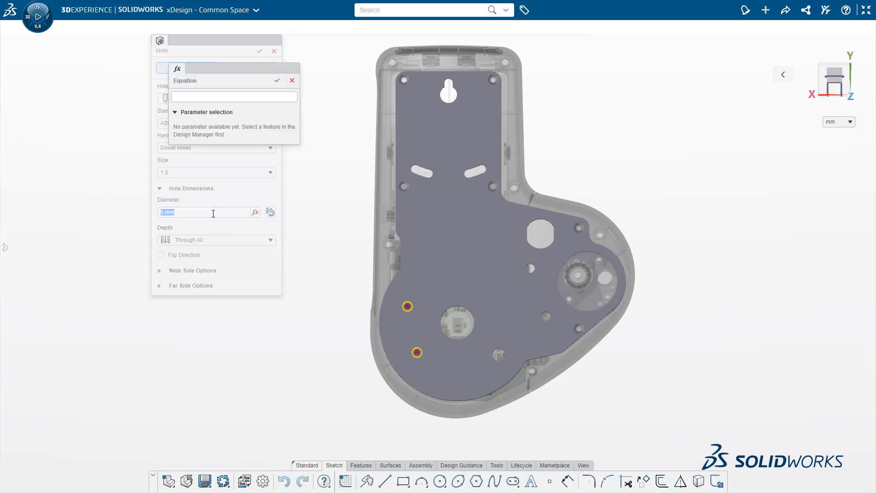
{"action": "left_click", "coordinate": [5, 247]}
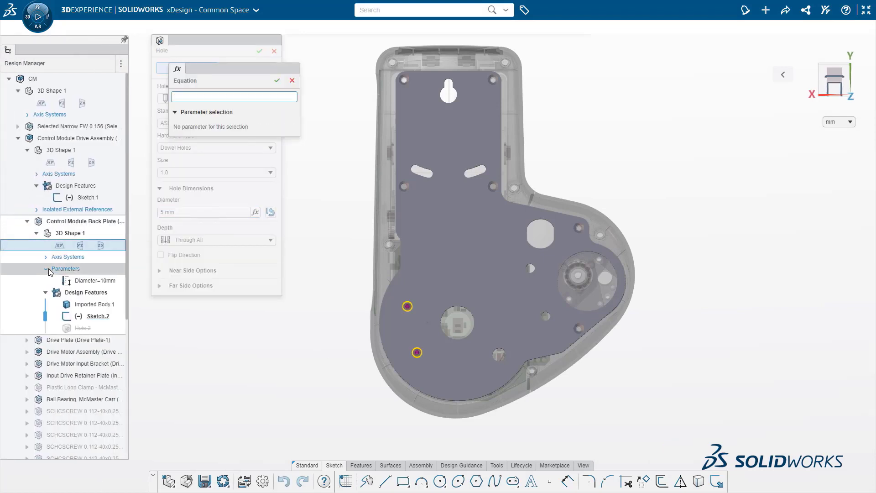
{"action": "left_click", "coordinate": [80, 281]}
{"action": "left_click", "coordinate": [266, 146]}
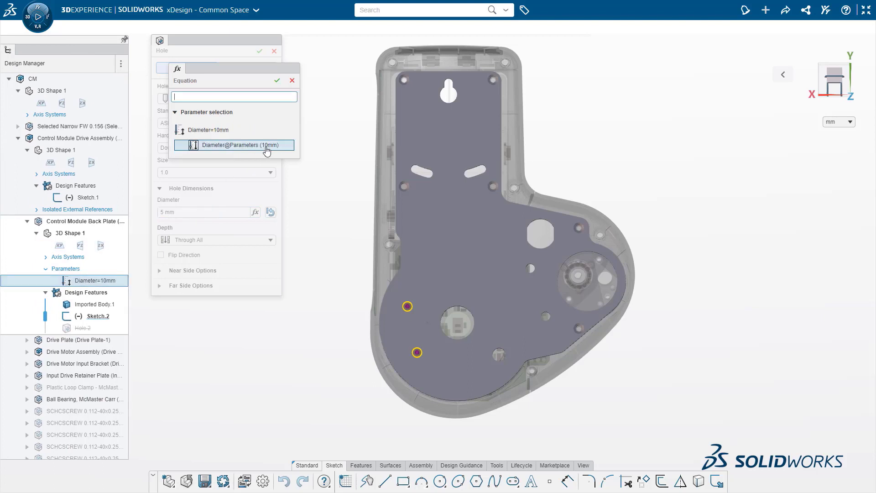
{"action": "left_click", "coordinate": [277, 80]}
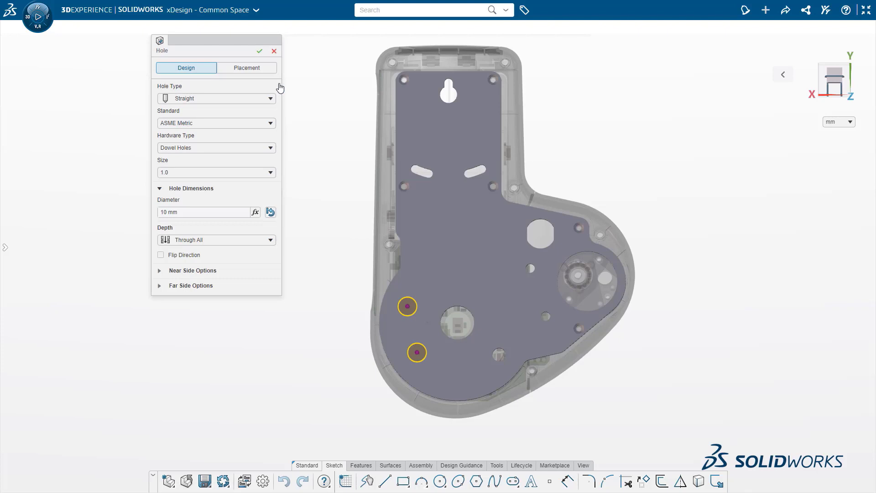
{"action": "left_click", "coordinate": [259, 51]}
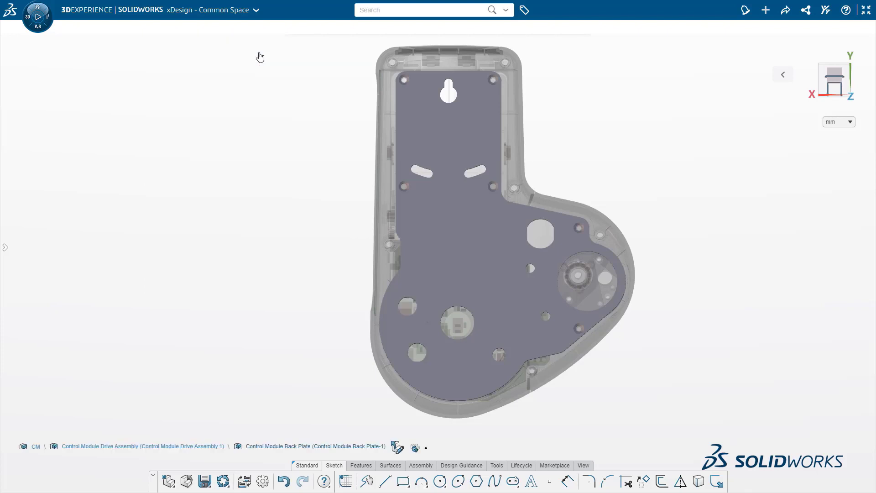
- Set the back plate's Diameter parameter to 15 mm and apply the change
{"action": "left_click", "coordinate": [5, 247]}
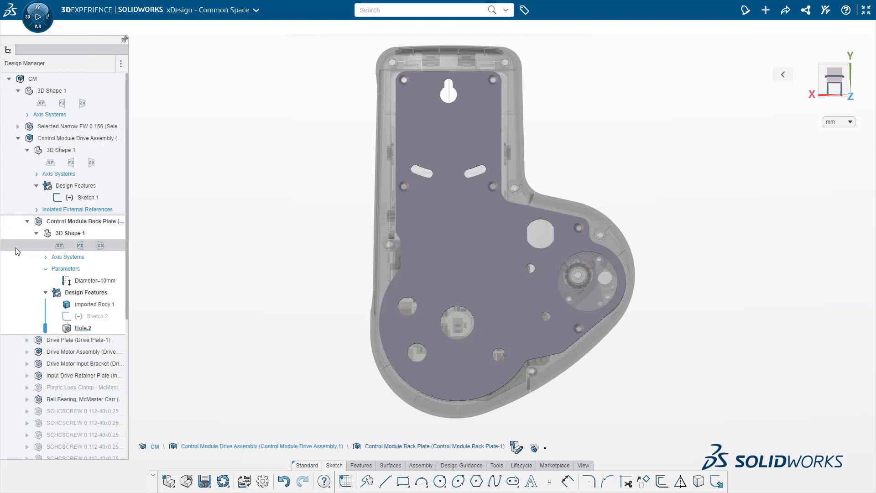
{"action": "left_click", "coordinate": [90, 284]}
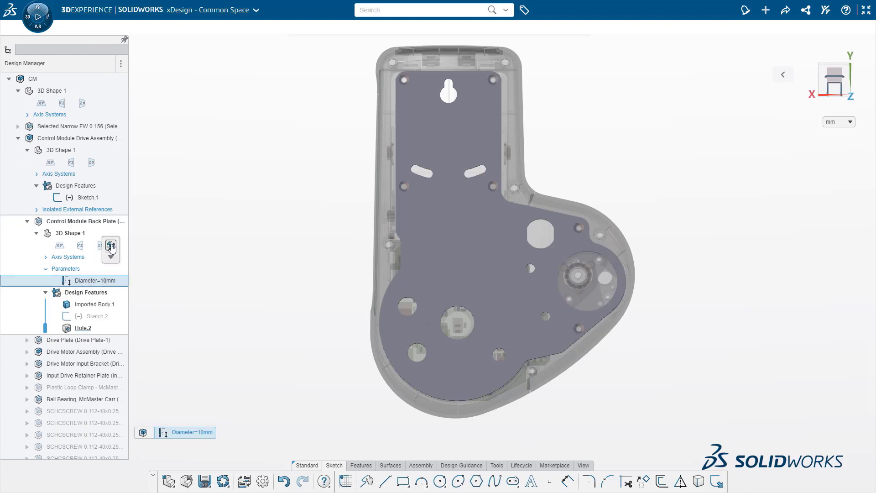
{"action": "left_click", "coordinate": [111, 246]}
{"action": "triple_click", "coordinate": [233, 201]}
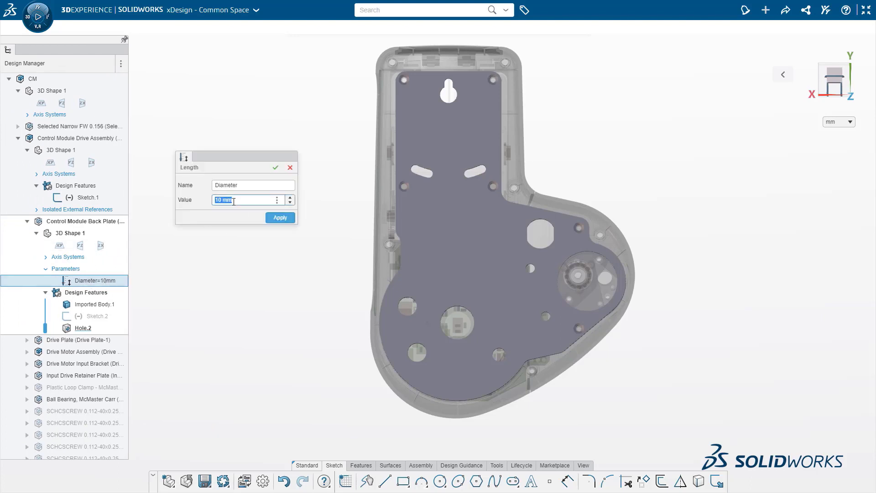
{"action": "type", "text": "15"}
{"action": "left_click", "coordinate": [280, 218]}
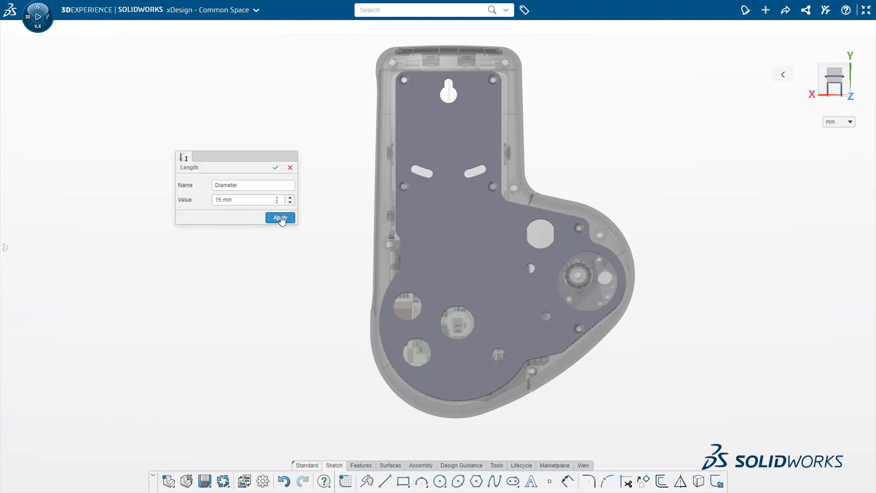
{"action": "left_click", "coordinate": [275, 168]}
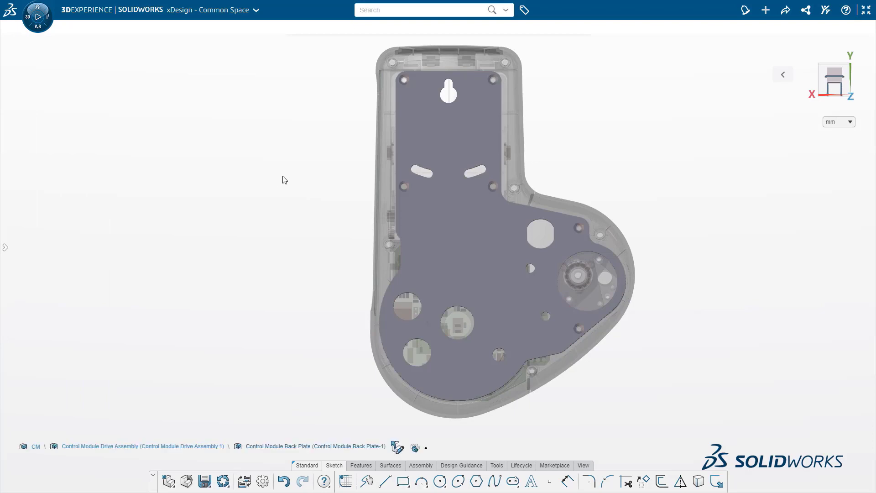
- Activate the Control Module Shell Bottom, run a Thickness Analysis on its body with the Sphere method and 0.002 mm tolerance, and inspect both sides
{"action": "middle_click_drag", "start_coordinate": [669, 422], "coordinate": [663, 420]}
{"action": "middle_click_drag", "start_coordinate": [663, 420], "coordinate": [636, 409]}
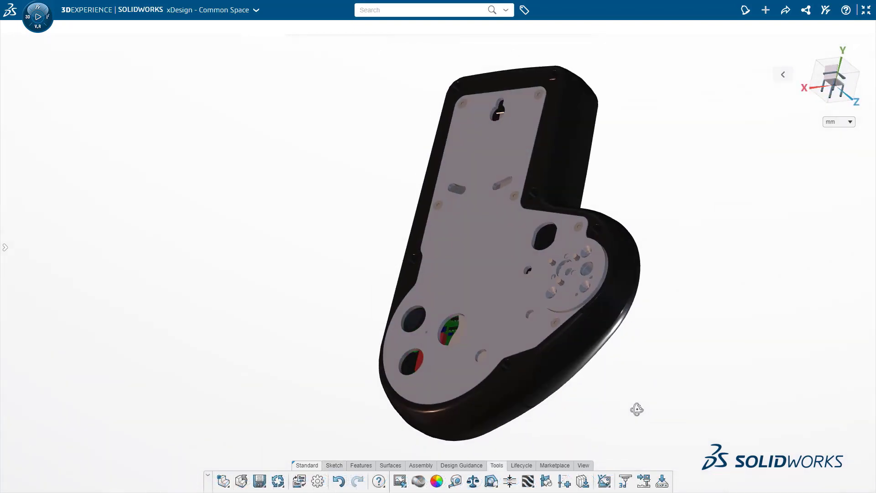
{"action": "double_click", "coordinate": [533, 367]}
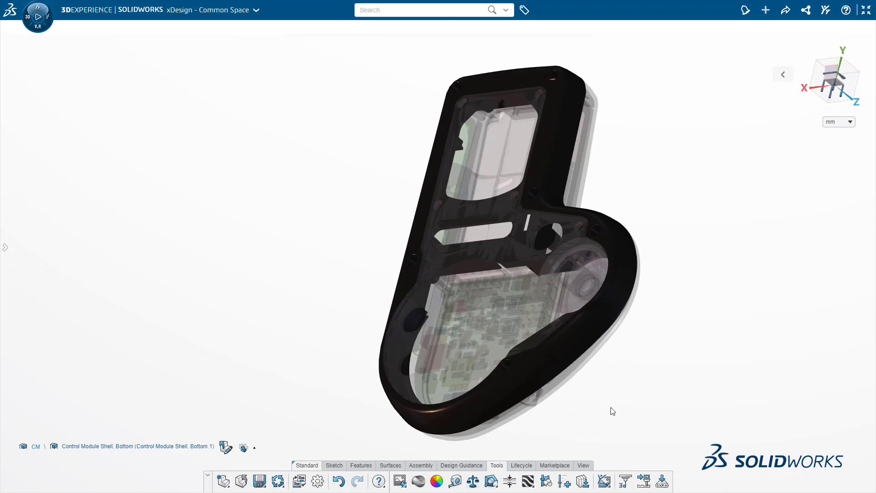
{"action": "left_click", "coordinate": [510, 481]}
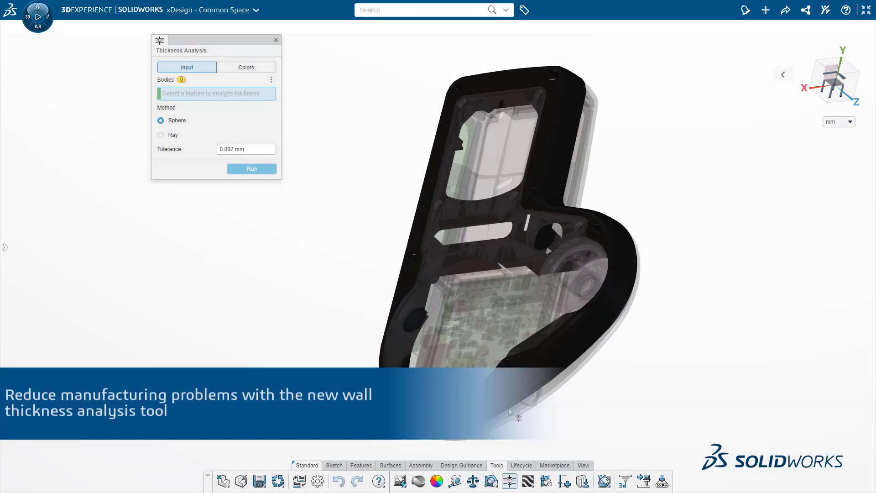
{"action": "left_click", "coordinate": [502, 393]}
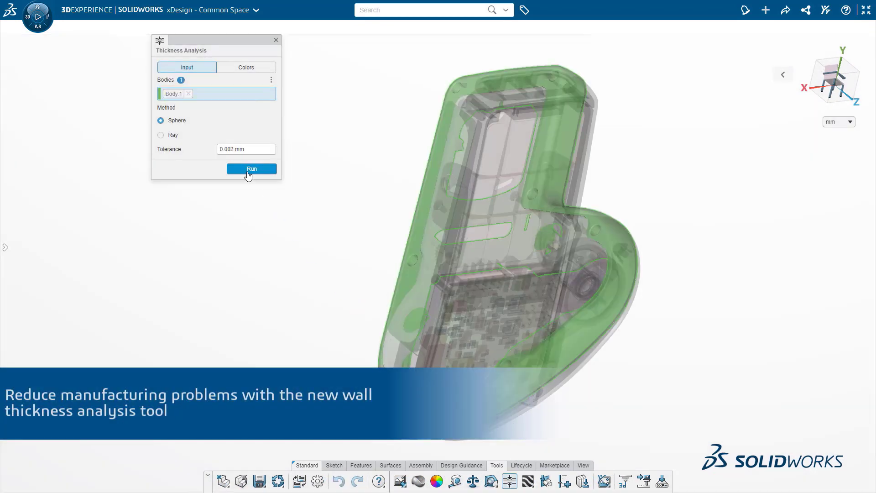
{"action": "left_click", "coordinate": [247, 170]}
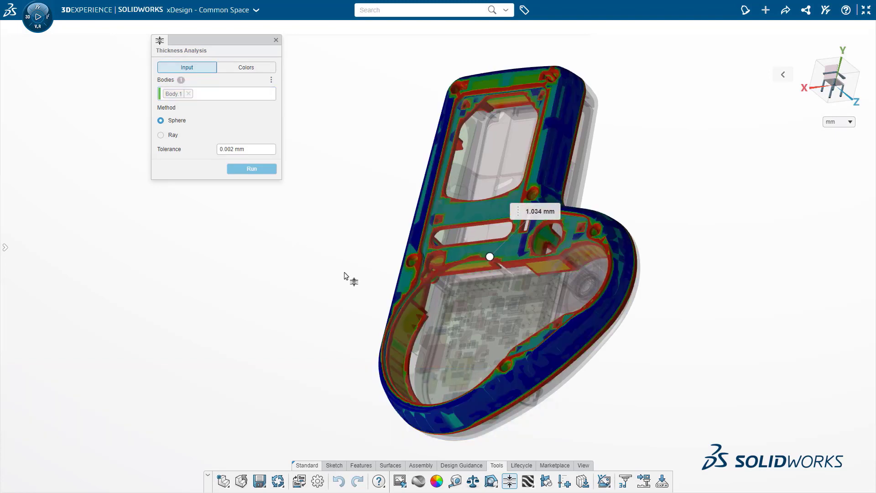
{"action": "middle_click_drag", "start_coordinate": [348, 276], "coordinate": [196, 253]}
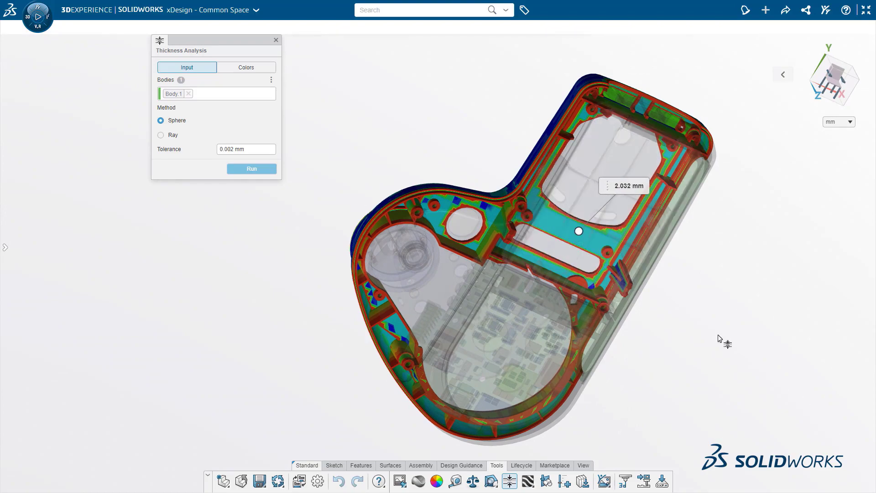
{"action": "middle_click_drag", "start_coordinate": [725, 338], "coordinate": [684, 346]}
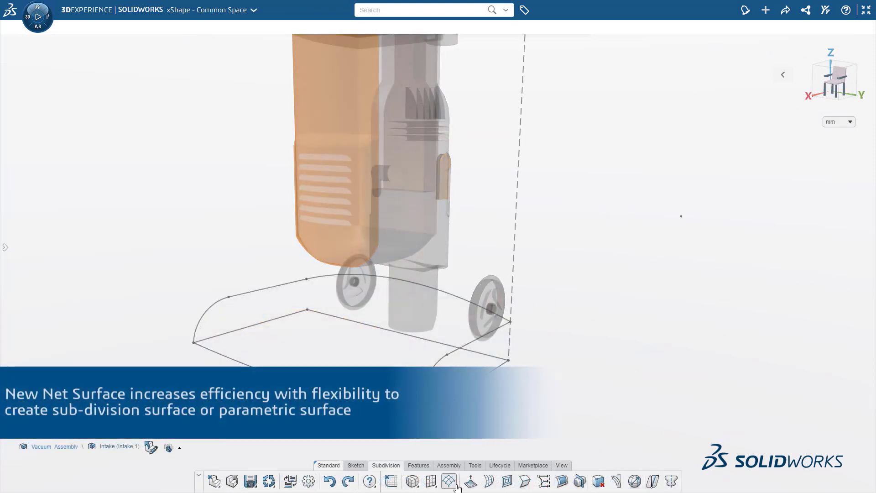
- Start a Net Surface of type Subdivision surface on the Intake, using Sketch.1 and Sketch.2 as the profiles
{"action": "left_click", "coordinate": [449, 481]}
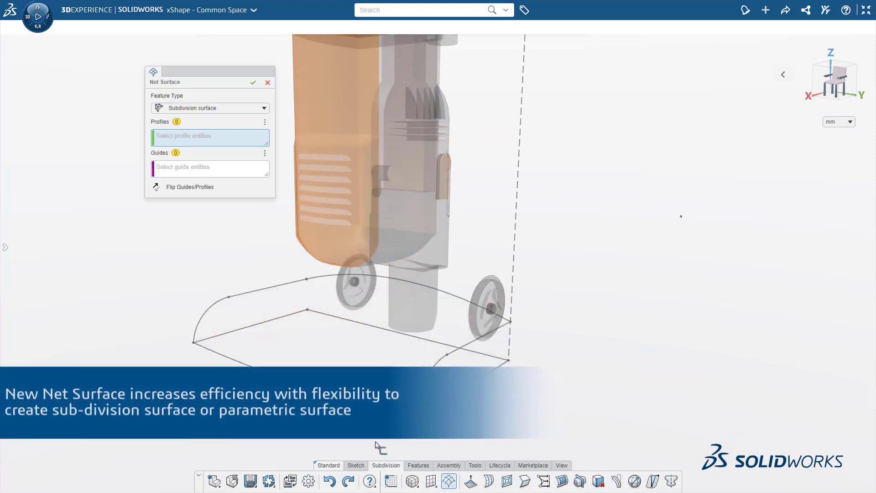
{"action": "left_click", "coordinate": [4, 247]}
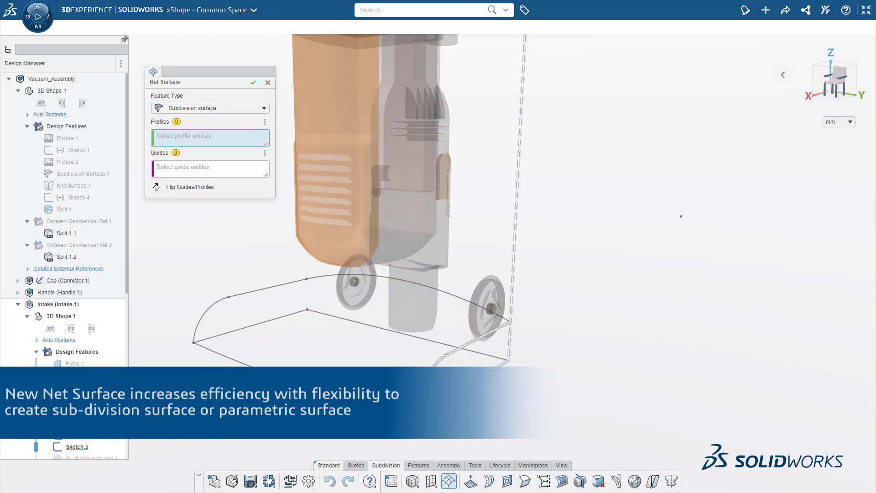
{"action": "left_click", "coordinate": [86, 399]}
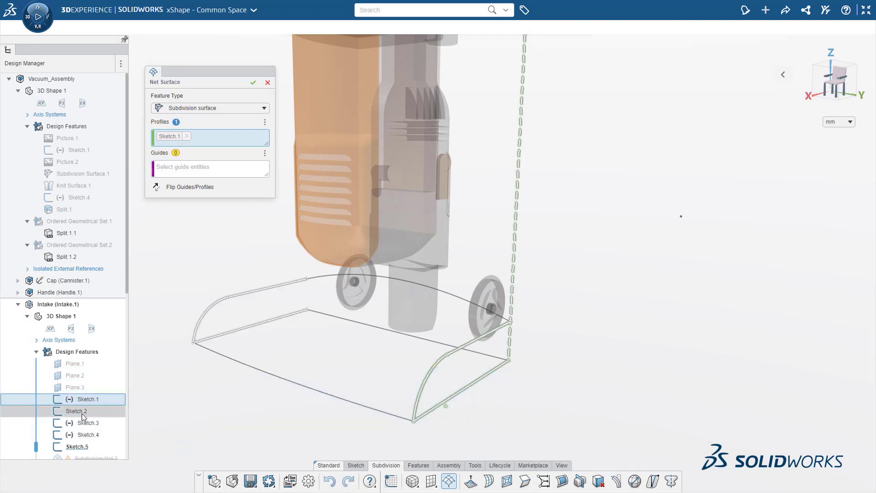
{"action": "left_click", "coordinate": [83, 413]}
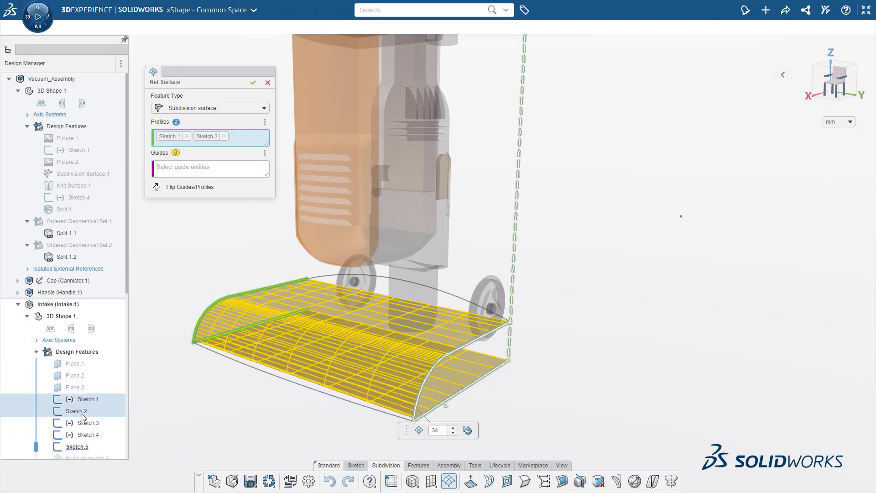
- Add the lower front arc and the upper rear arc as guides, with 10 divisions along the guides, and create the Net Surface
{"action": "left_click", "coordinate": [231, 172]}
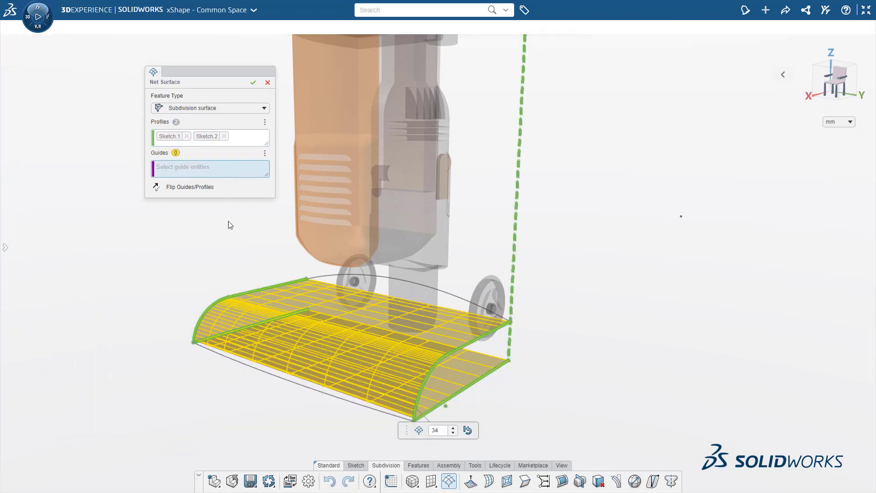
{"action": "left_click", "coordinate": [225, 360]}
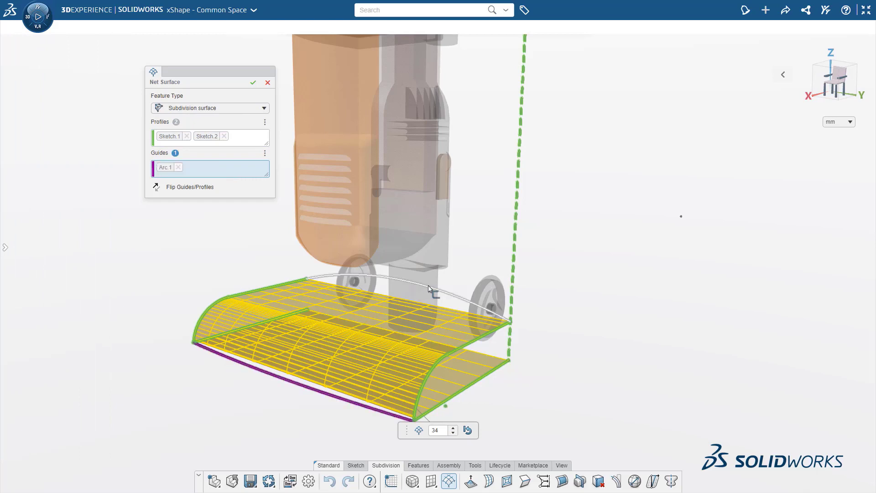
{"action": "left_click", "coordinate": [429, 284]}
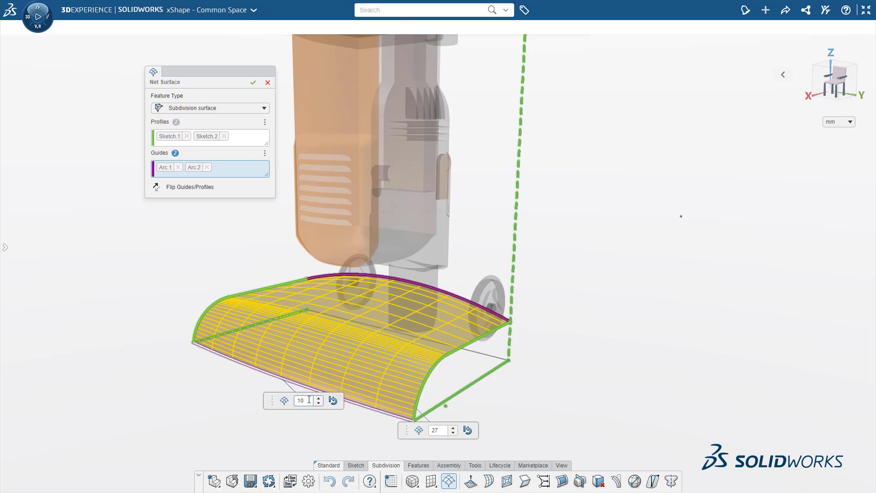
{"action": "key", "text": "Return"}
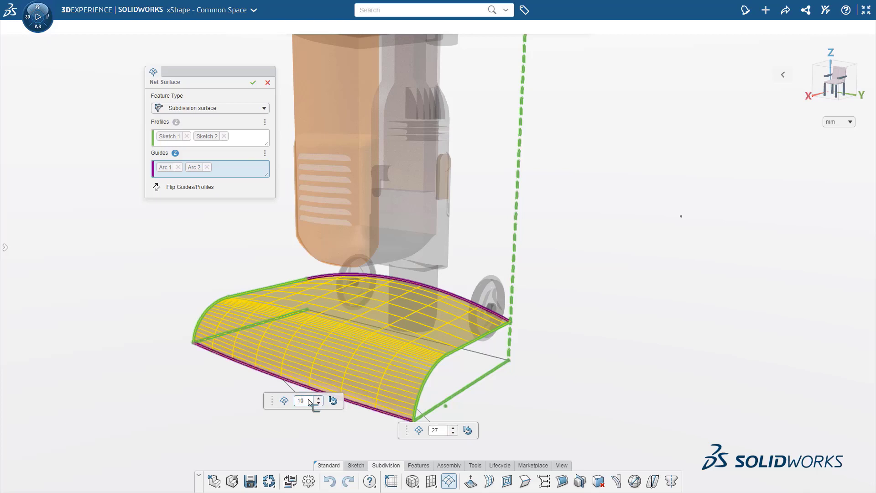
{"action": "left_click", "coordinate": [252, 82]}
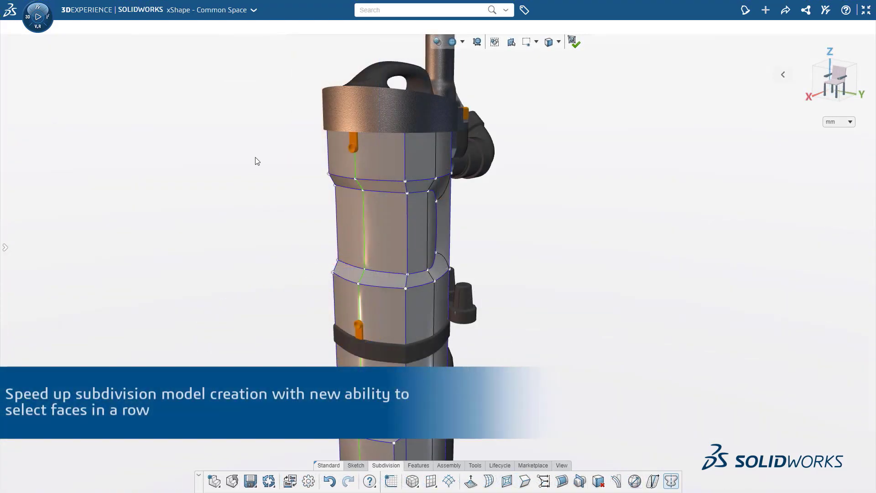
- Select successive runs of subdivision faces on the vacuum body, straight down one column and diagonally between columns, clearing the selection between runs
{"action": "left_click", "coordinate": [379, 162]}
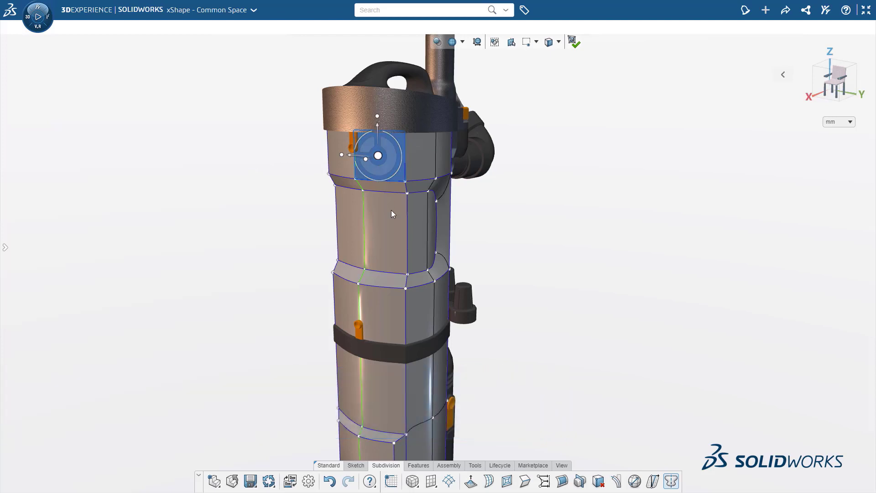
{"action": "left_click", "coordinate": [387, 303], "text": "shift"}
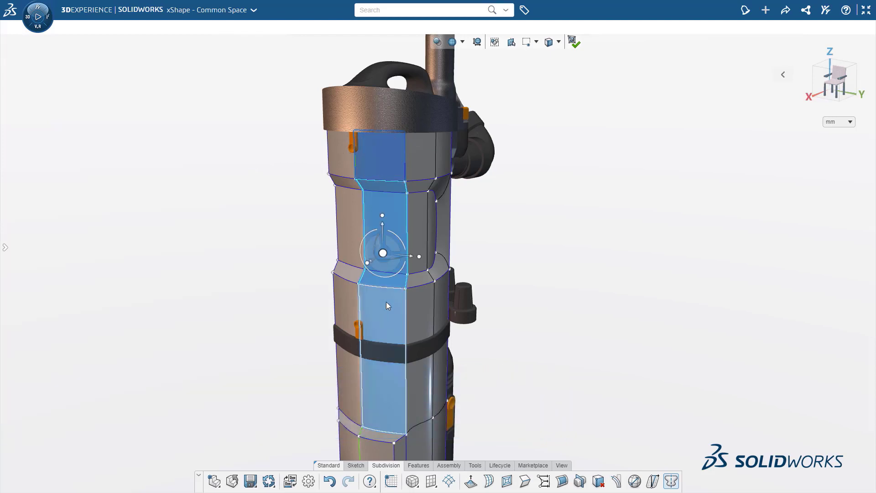
{"action": "key", "text": "Escape"}
{"action": "left_click", "coordinate": [443, 296]}
{"action": "left_click", "coordinate": [372, 163], "text": "shift"}
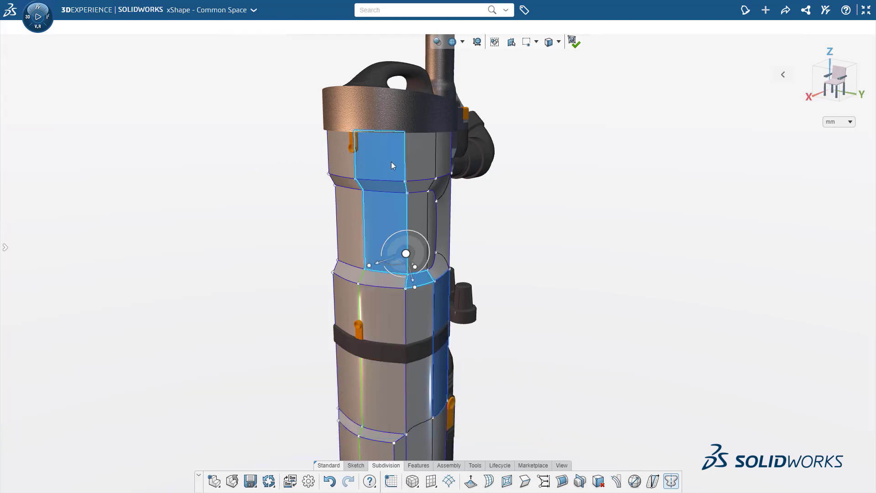
{"action": "key", "text": "Escape"}
{"action": "left_click", "coordinate": [442, 160]}
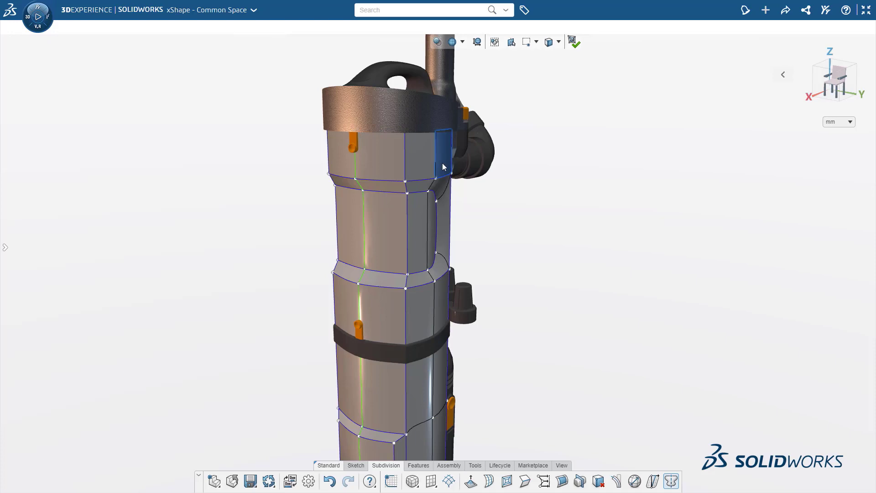
{"action": "left_click", "coordinate": [387, 303], "text": "shift"}
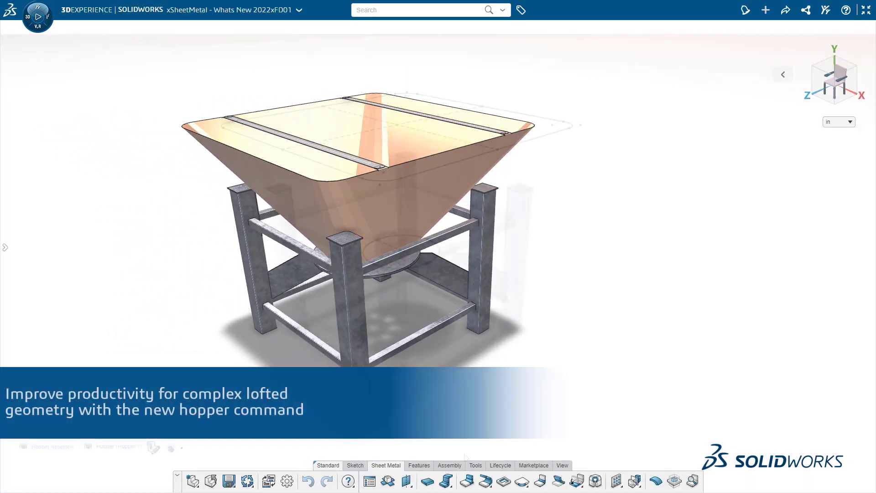
- Start a Hopper using the upper rounded-square sketch and lower circle sketch as profiles, with a split point on the front-left side of each
{"action": "left_click", "coordinate": [451, 486]}
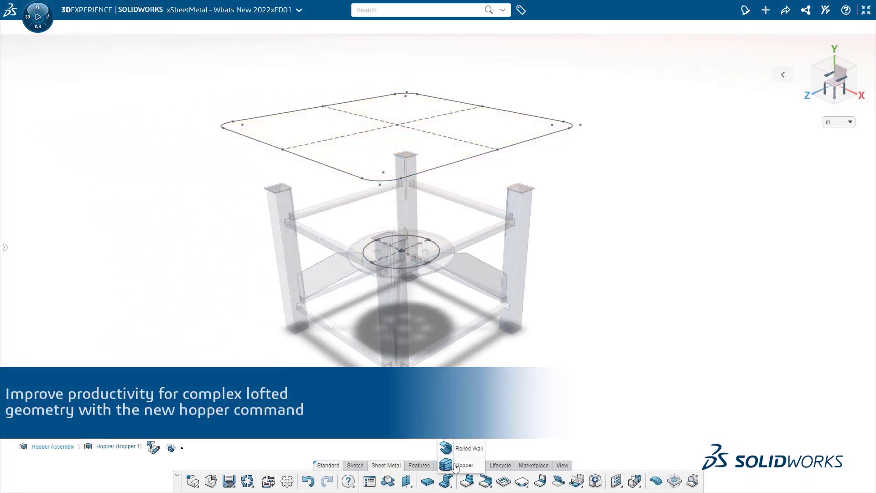
{"action": "left_click", "coordinate": [455, 465]}
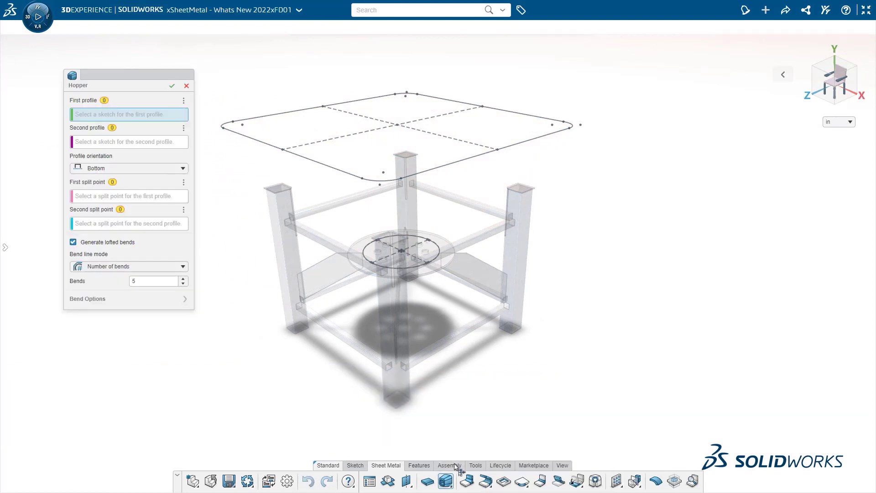
{"action": "left_click", "coordinate": [304, 160]}
{"action": "left_click", "coordinate": [365, 251]}
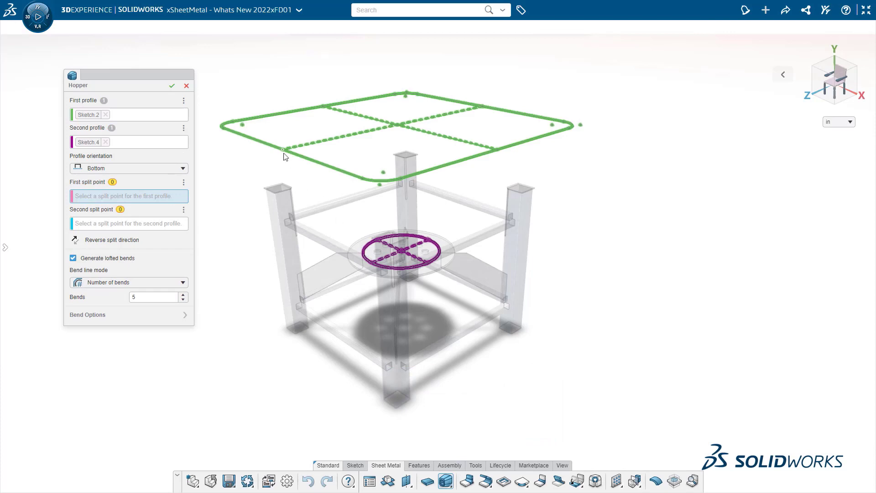
{"action": "left_click", "coordinate": [283, 152]}
{"action": "left_click", "coordinate": [370, 261]}
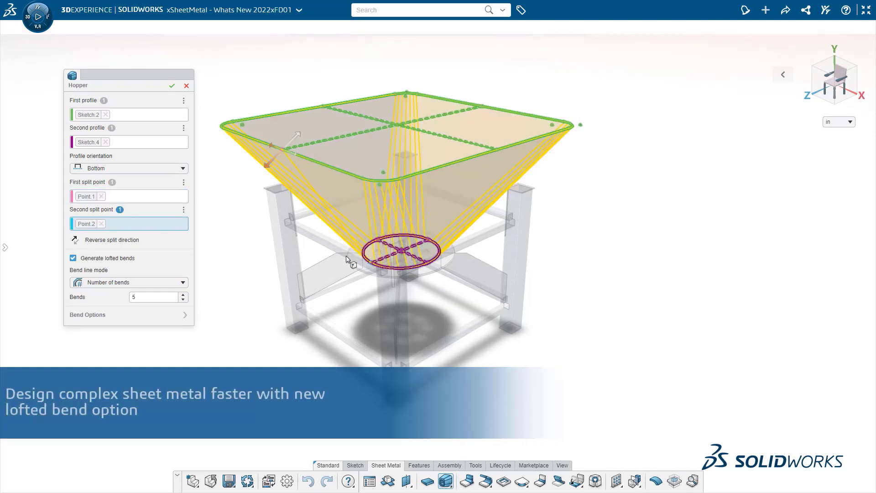
- Keep the bend line mode at Number of bends, set 3 bends, and create the hopper
{"action": "middle_click_drag", "start_coordinate": [226, 227], "coordinate": [225, 226]}
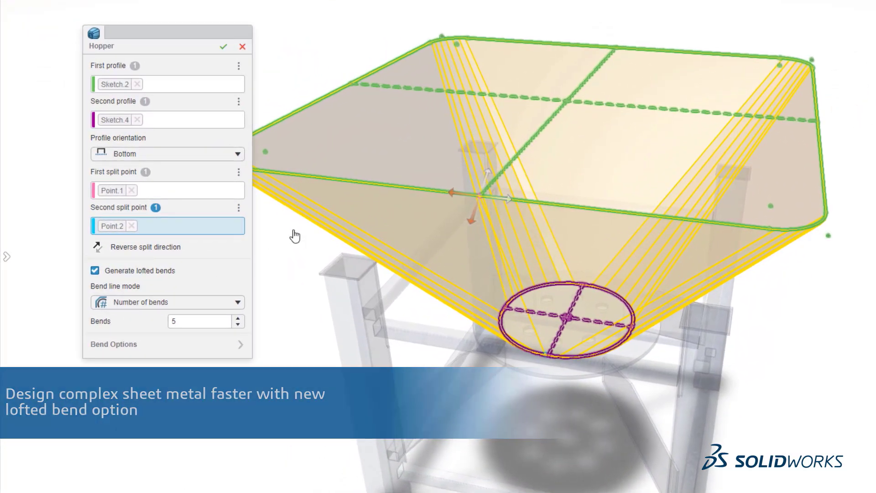
{"action": "left_click", "coordinate": [144, 303]}
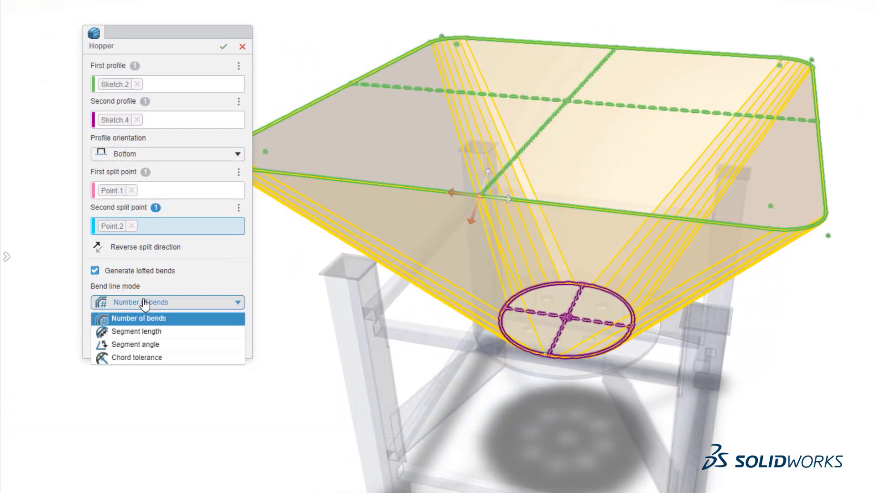
{"action": "left_click", "coordinate": [144, 302]}
{"action": "left_click", "coordinate": [196, 320]}
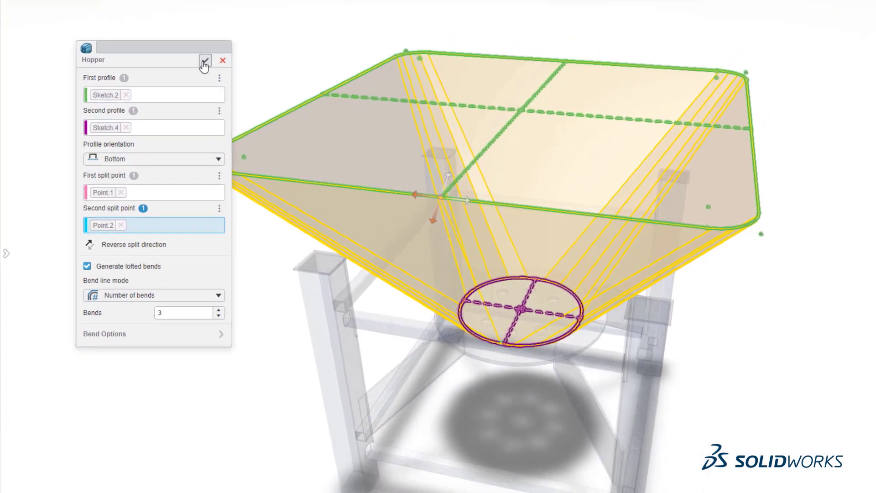
{"action": "left_click", "coordinate": [223, 46]}
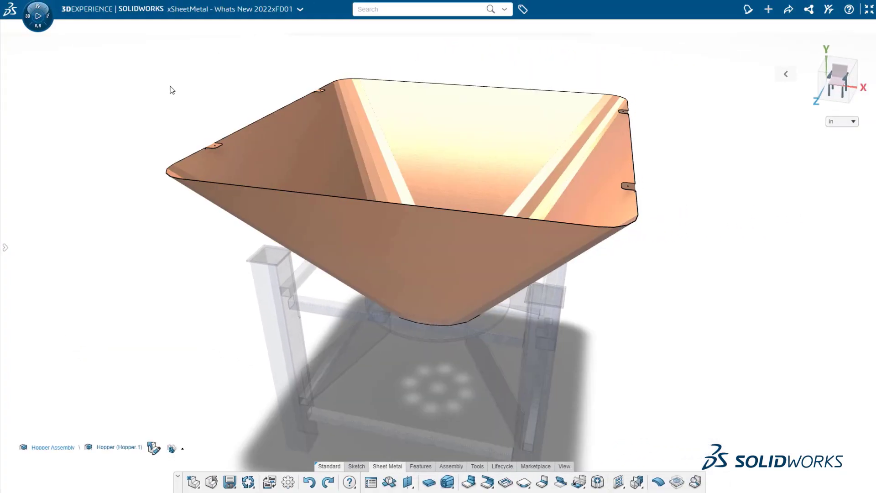
- Change the sheet metal parameters' bend calculation to Bend Allowance with a value of 0.125 in
{"action": "left_click", "coordinate": [370, 482]}
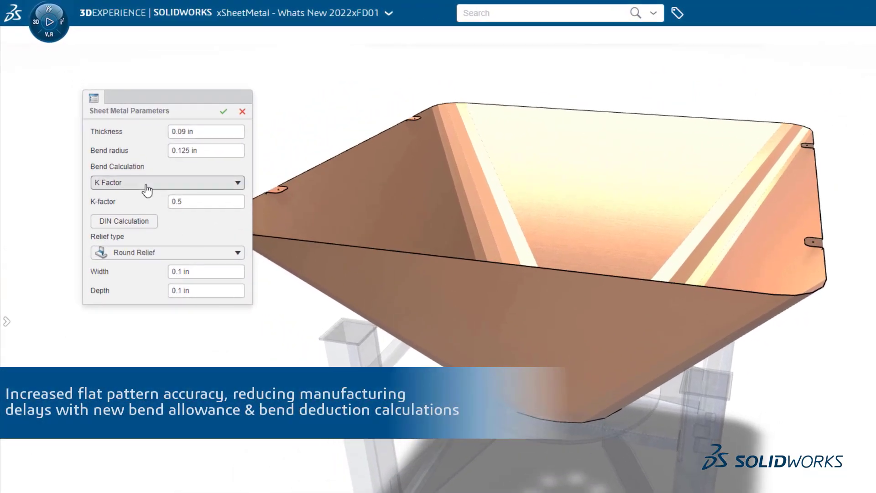
{"action": "left_click", "coordinate": [147, 187]}
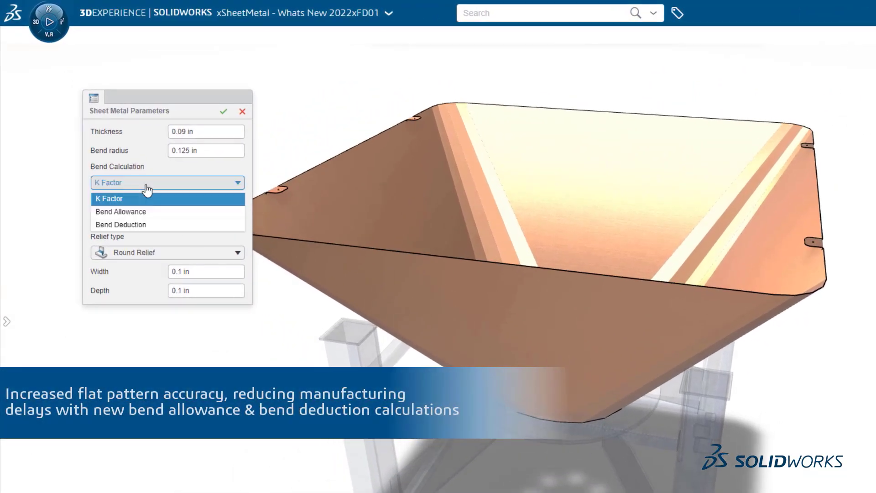
{"action": "left_click", "coordinate": [132, 211]}
{"action": "left_click", "coordinate": [201, 201]}
{"action": "type", "text": "."}
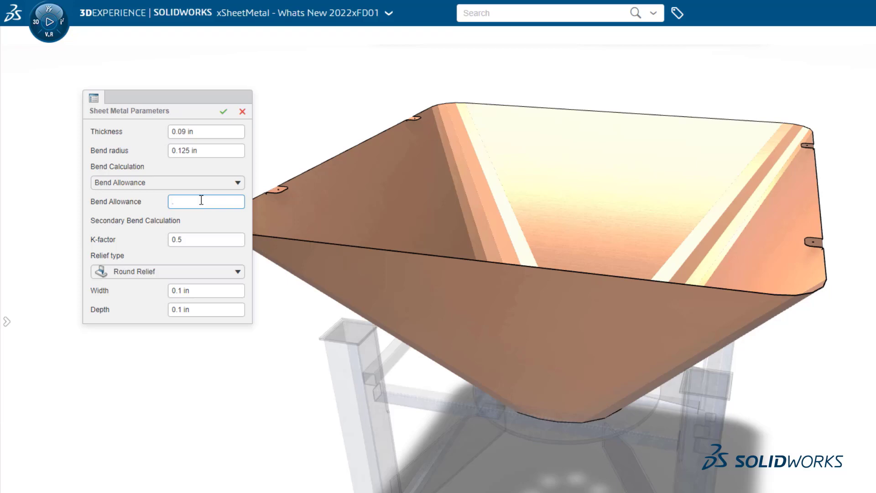
{"action": "type", "text": "125"}
{"action": "key", "text": "Return"}
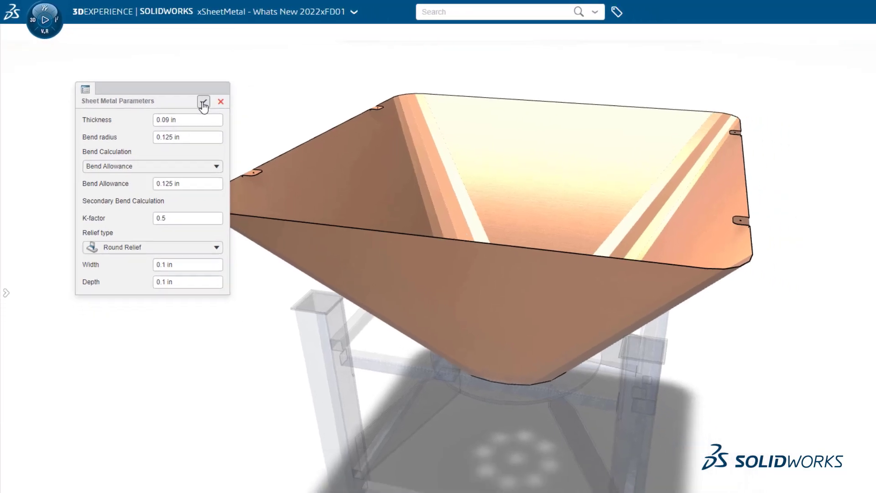
{"action": "left_click", "coordinate": [223, 112]}
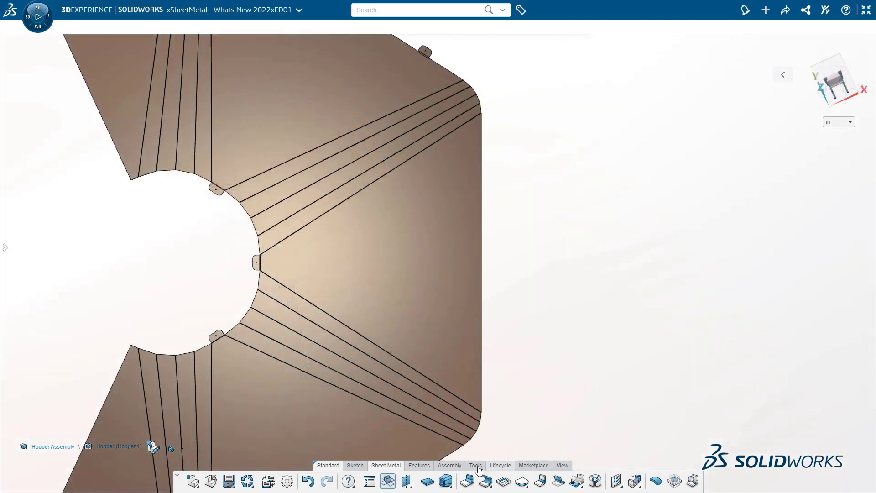
- Measure the width of the middle corner bend between its two edges on the flat pattern, and clear the measurement
{"action": "left_click", "coordinate": [475, 465]}
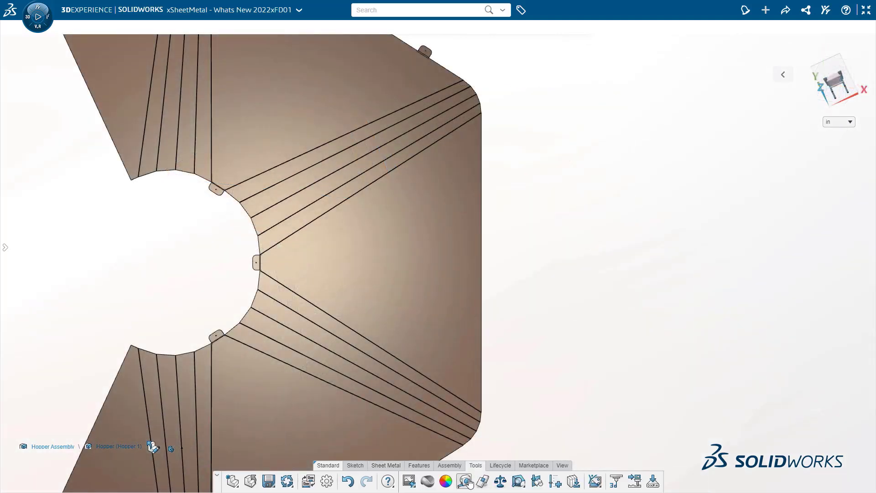
{"action": "left_click", "coordinate": [465, 481]}
{"action": "scroll", "coordinate": [504, 443], "scroll_direction": "down", "scroll_amount": 6}
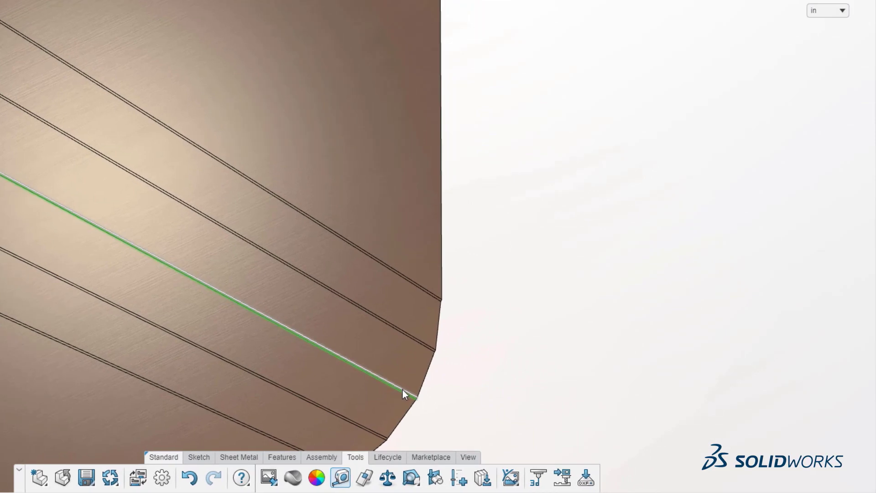
{"action": "left_click", "coordinate": [402, 390]}
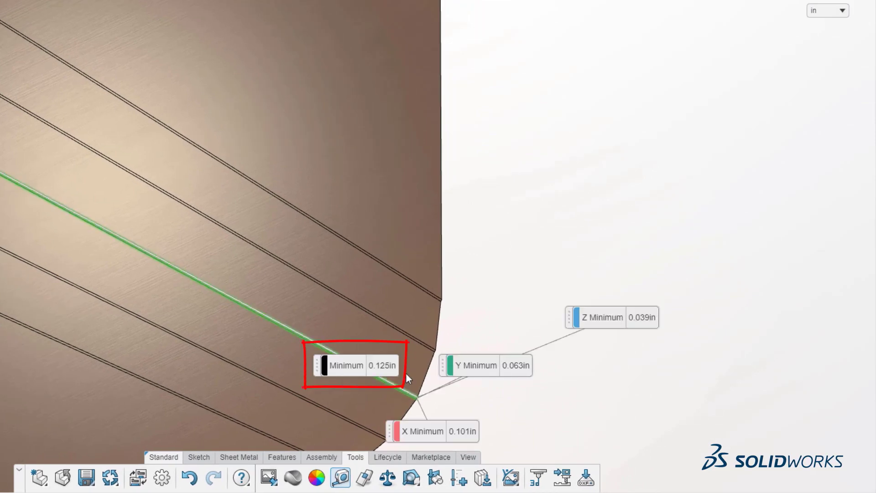
{"action": "key", "text": "Escape"}
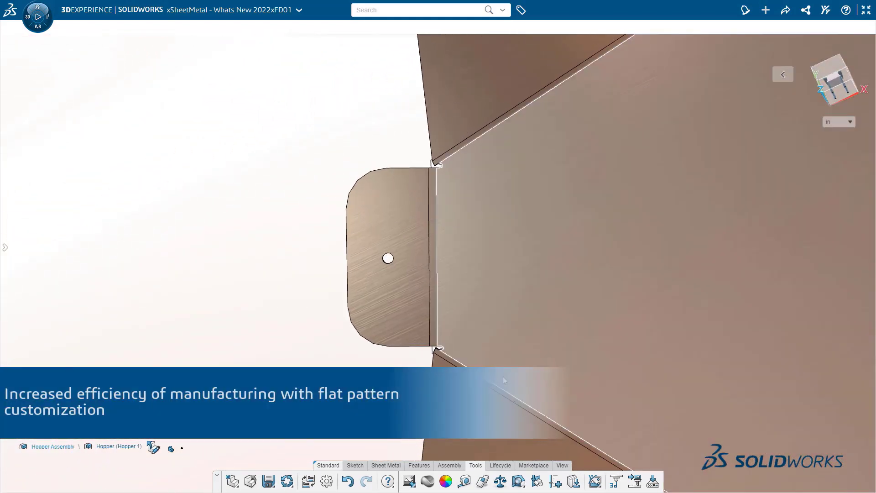
- Sketch a 0.5 in diameter circle on the tab's lower bend relief in the flat pattern and accept the suggested matching circle on the upper relief
{"action": "left_click", "coordinate": [480, 327]}
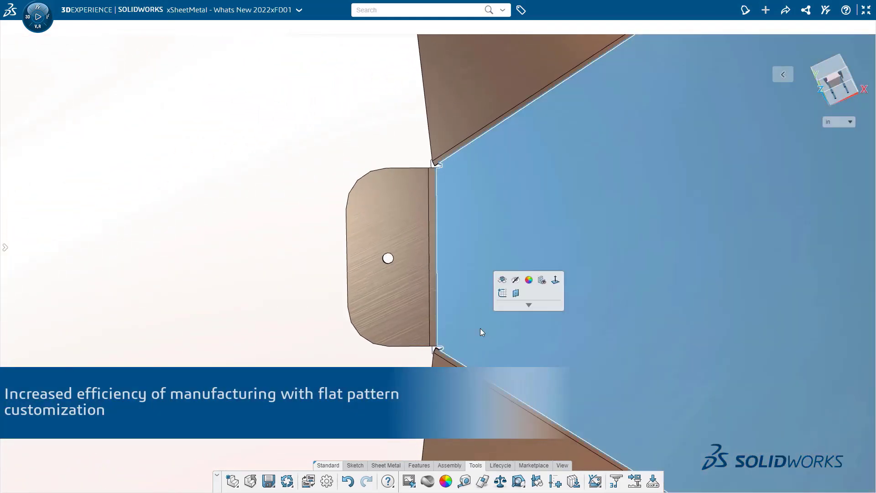
{"action": "left_click", "coordinate": [502, 292]}
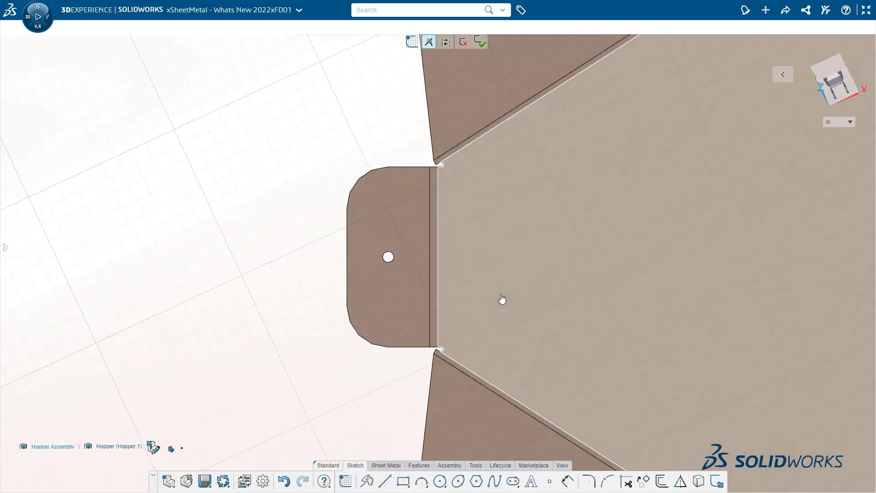
{"action": "right_click_drag", "start_coordinate": [502, 299], "coordinate": [536, 290]}
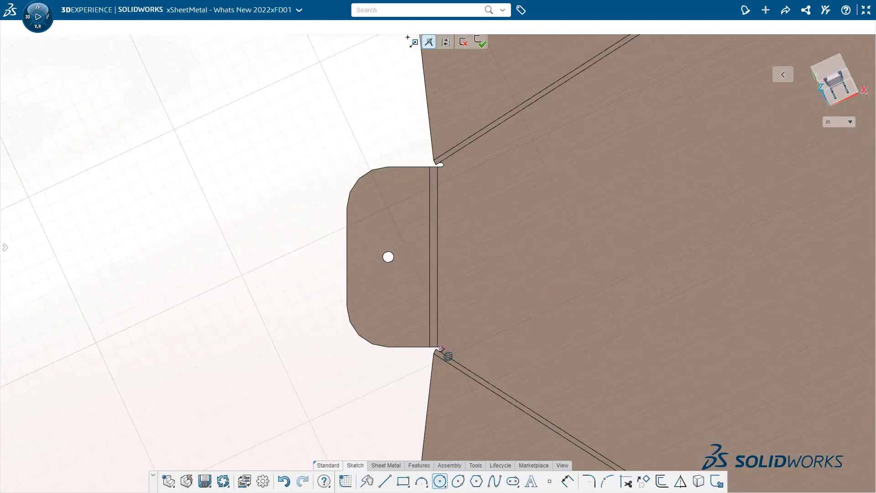
{"action": "left_click", "coordinate": [440, 350]}
{"action": "left_click", "coordinate": [449, 350]}
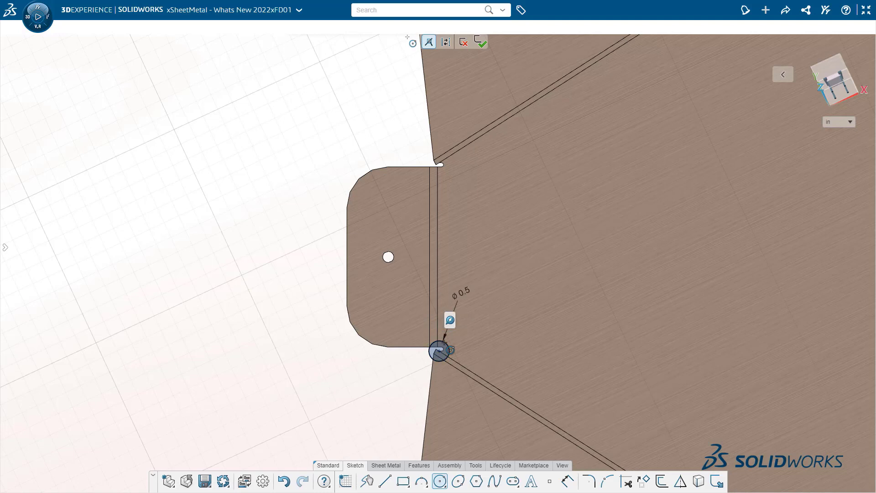
{"action": "left_click", "coordinate": [450, 321]}
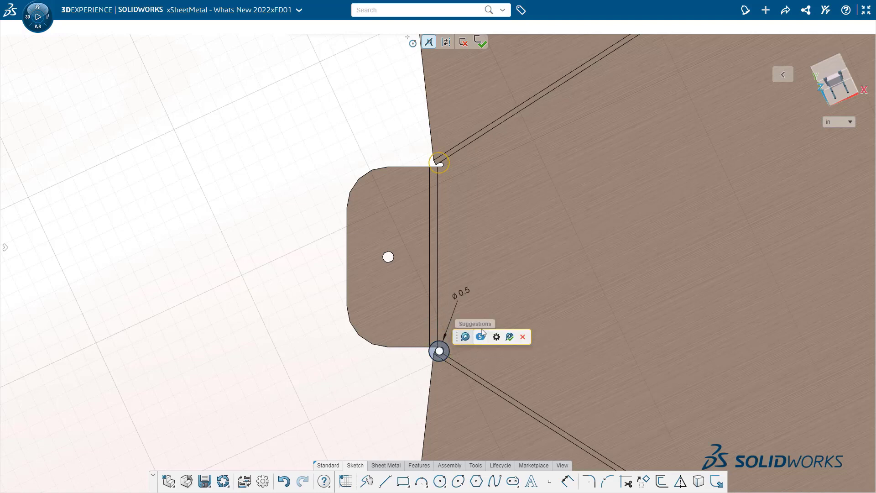
{"action": "left_click", "coordinate": [509, 337]}
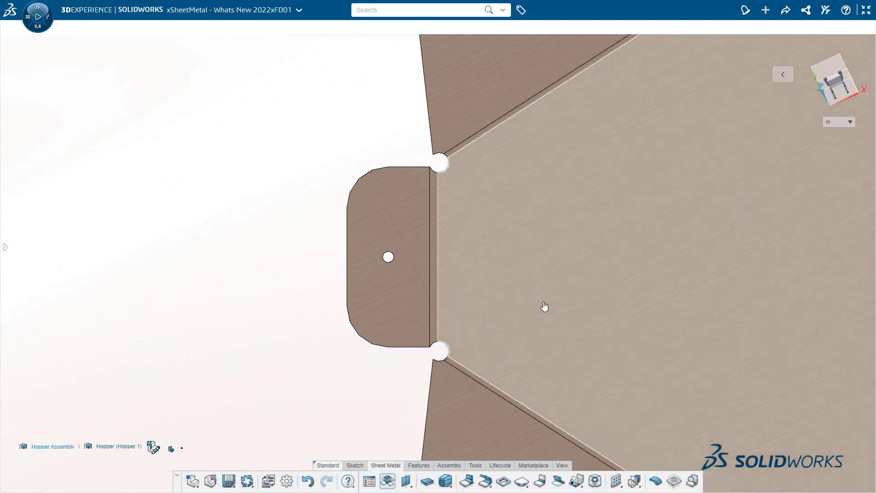
- Save the flat pattern as a DXF named Hopper to My Files on 3DDrive, including bend lines and user stamps
{"action": "scroll", "coordinate": [544, 306], "scroll_direction": "down", "scroll_amount": 10}
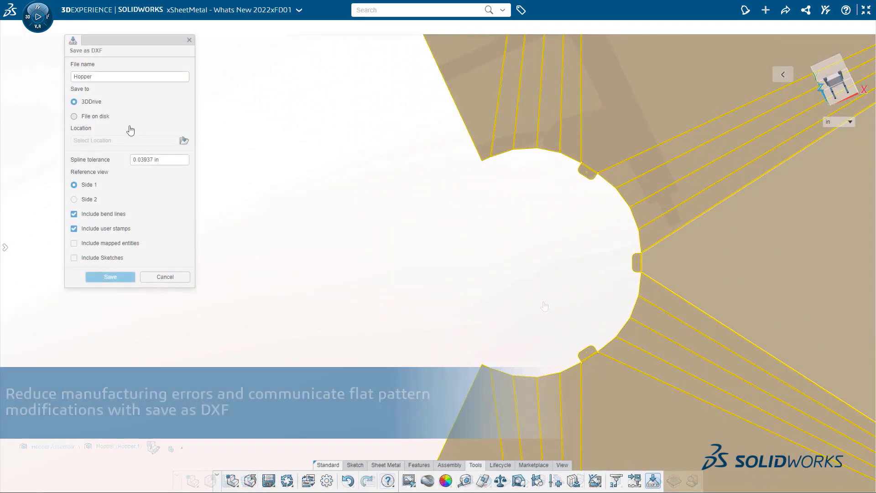
{"action": "left_click", "coordinate": [184, 140]}
{"action": "left_click", "coordinate": [401, 212]}
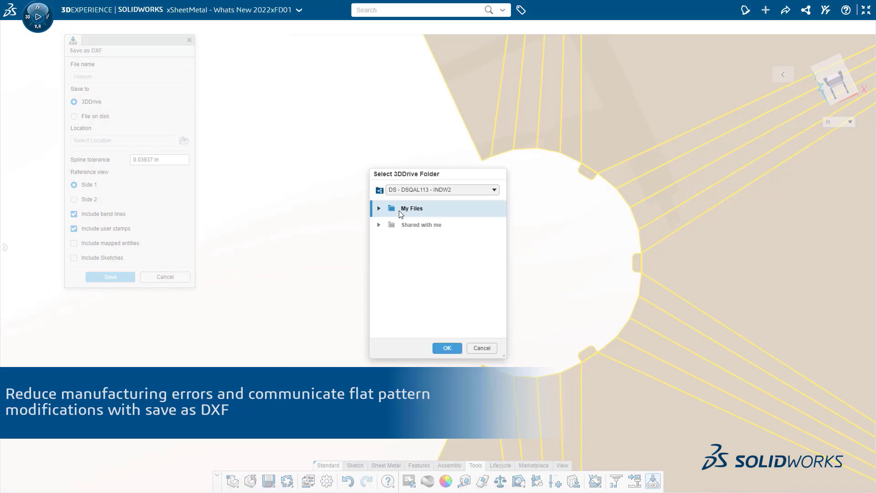
{"action": "left_click", "coordinate": [446, 348]}
{"action": "left_click", "coordinate": [111, 277]}
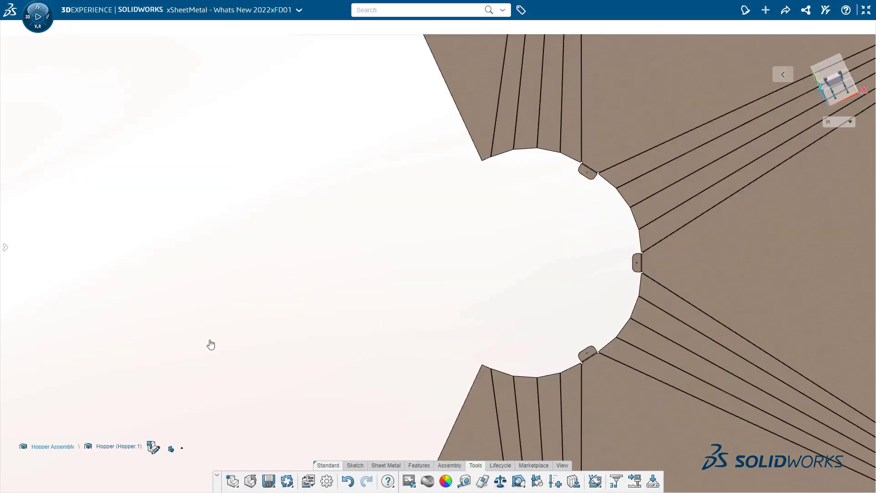
- Fold the hopper back from its flat pattern and restore the dashboard layout with 3DDrive alongside
{"action": "left_click", "coordinate": [386, 465]}
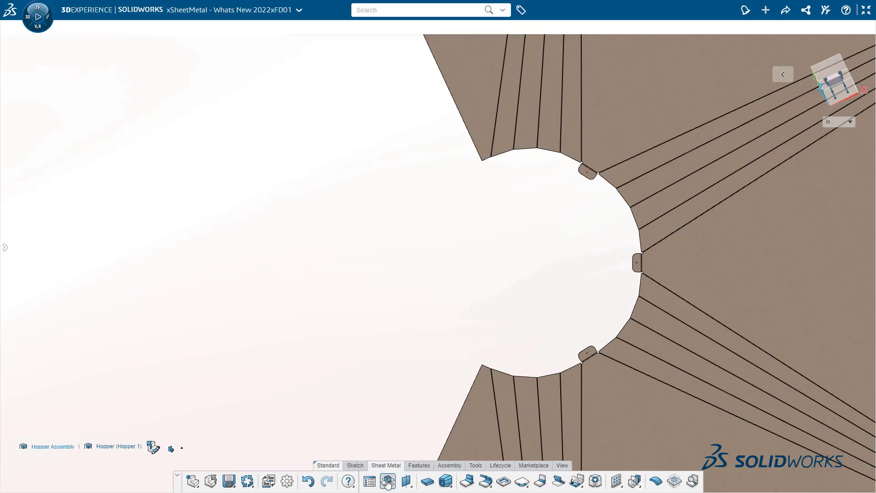
{"action": "left_click", "coordinate": [387, 482]}
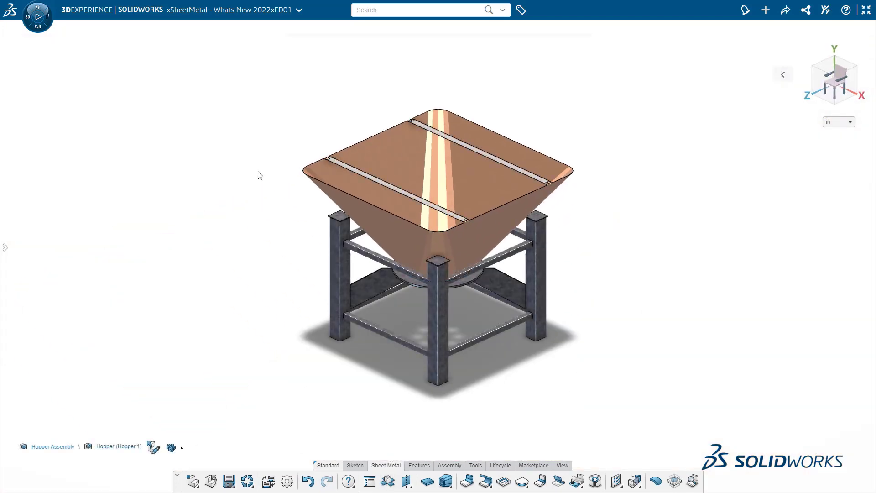
{"action": "left_click", "coordinate": [865, 10]}
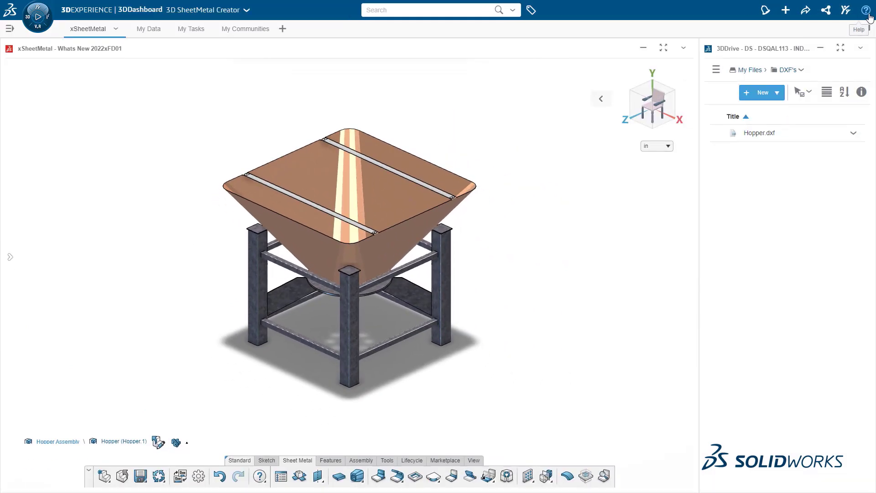
- Open Hopper.dxf from the DXF's folder, widen its viewer, and zoom in to examine the flat pattern and bend lines
{"action": "left_click", "coordinate": [761, 135]}
{"action": "double_click", "coordinate": [761, 135]}
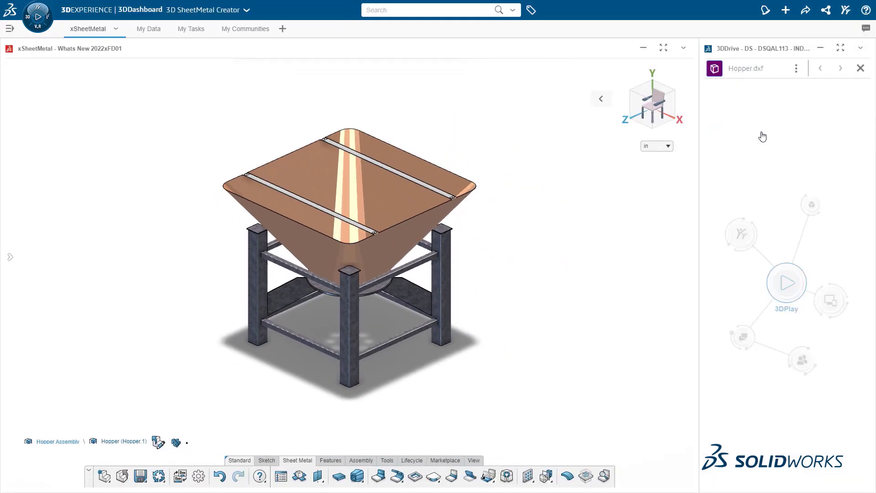
{"action": "left_click_drag", "start_coordinate": [699, 192], "coordinate": [268, 192]}
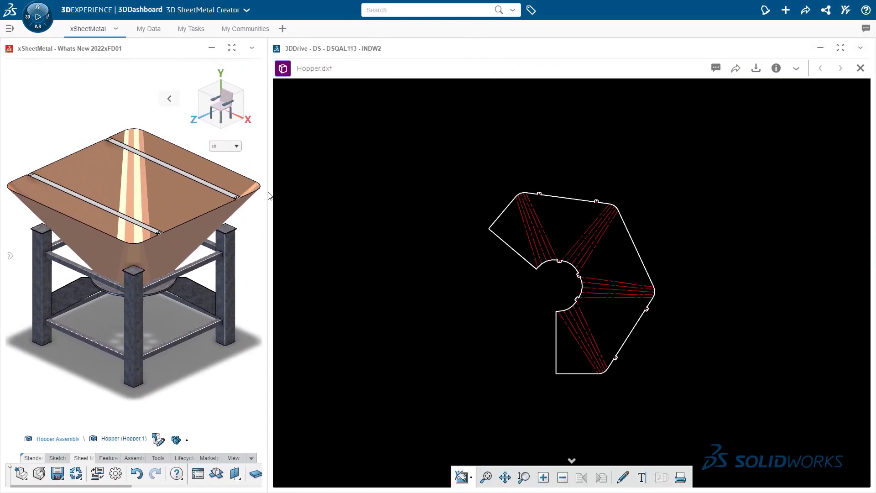
{"action": "scroll", "coordinate": [485, 256], "scroll_direction": "up", "scroll_amount": 6}
{"action": "scroll", "coordinate": [642, 300], "scroll_direction": "up", "scroll_amount": 3}
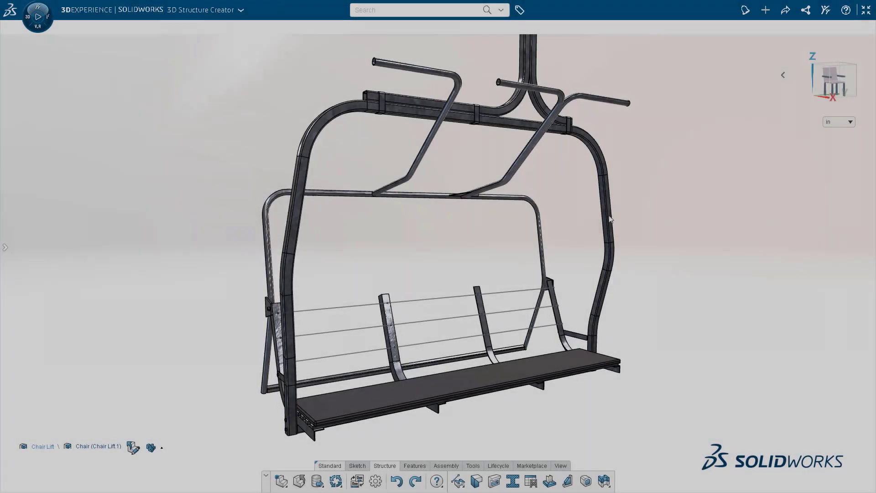
- Create a 3.25 x 0.5 rectangular member on the top backrest line and accept the suggested matching lines below it
{"action": "left_click", "coordinate": [455, 298]}
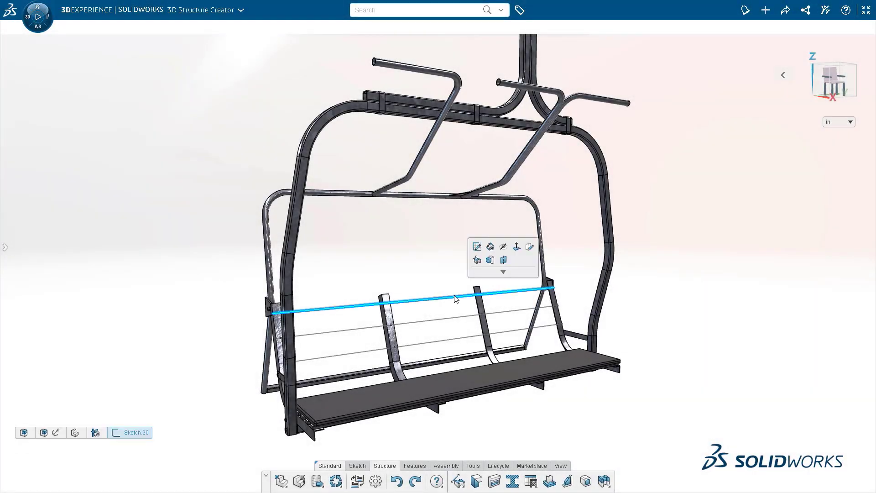
{"action": "left_click", "coordinate": [477, 260]}
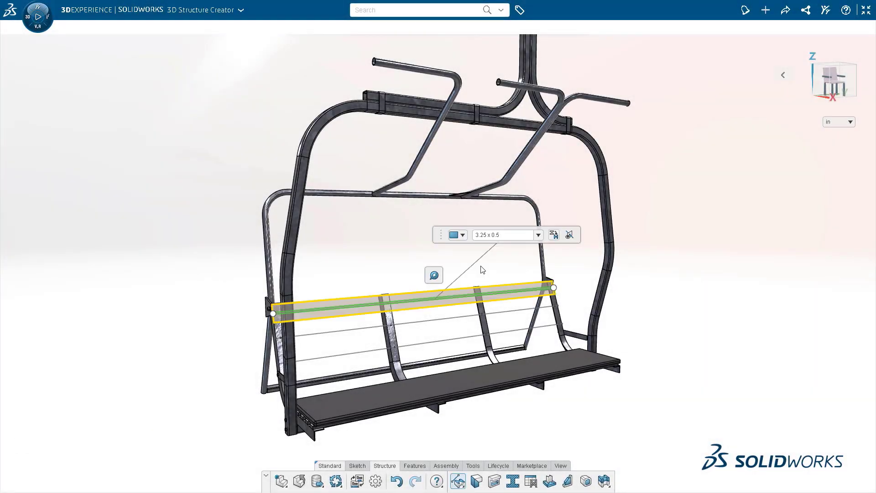
{"action": "left_click", "coordinate": [434, 275]}
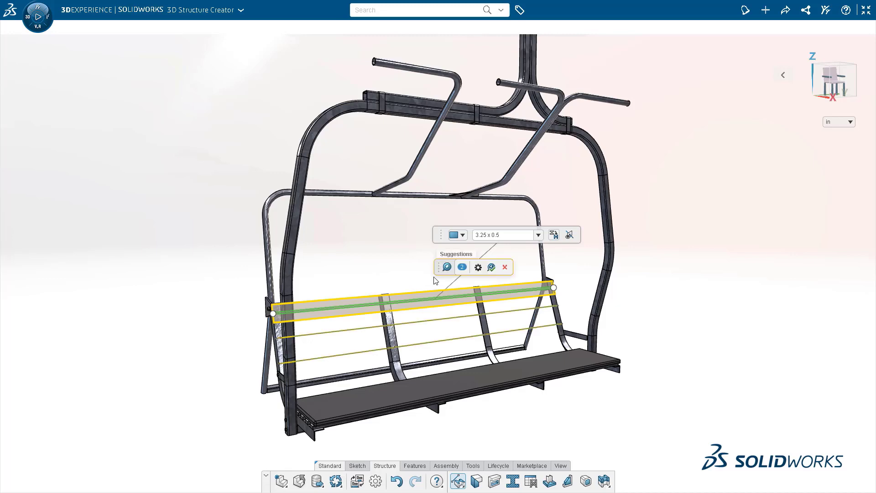
{"action": "left_click", "coordinate": [492, 268]}
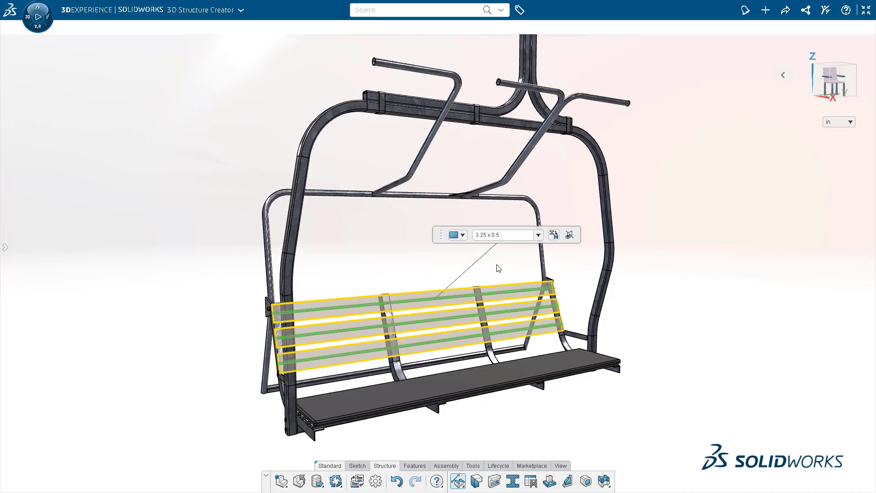
- Realign the backrest slats by moving the profile's pierce point from its center to the midpoint of its long side
{"action": "left_click", "coordinate": [569, 235]}
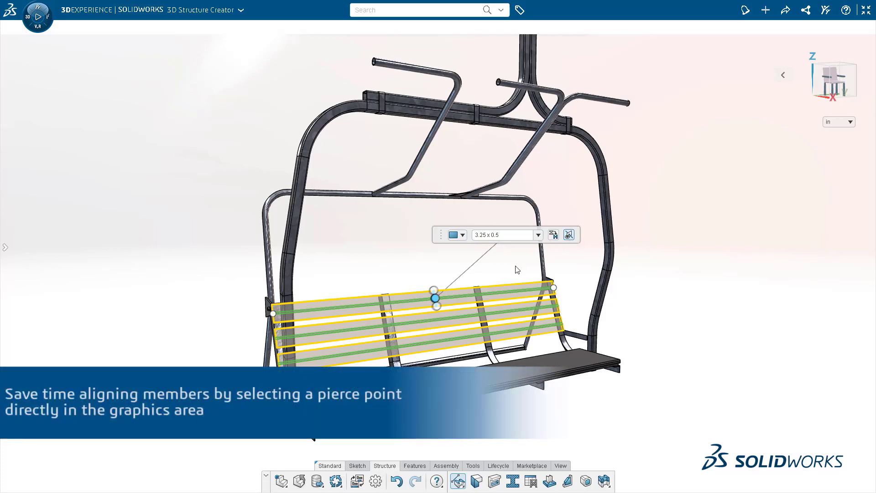
{"action": "scroll", "coordinate": [515, 270], "scroll_direction": "up", "scroll_amount": 5}
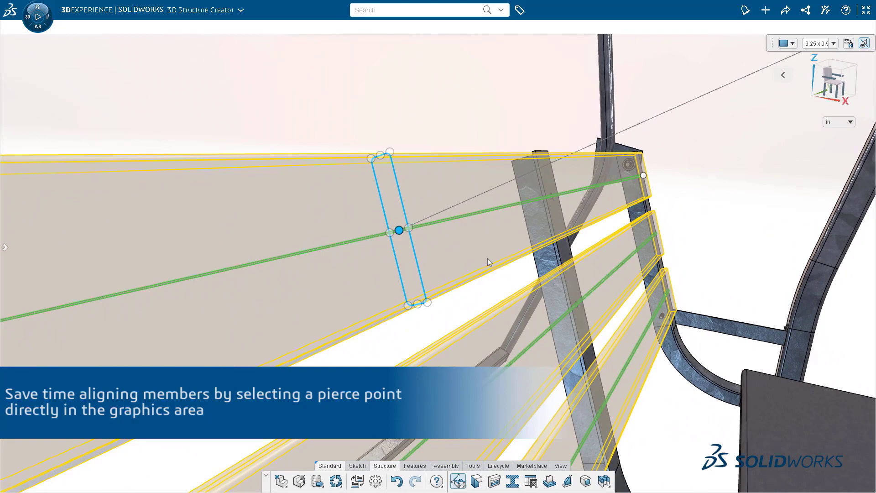
{"action": "left_click", "coordinate": [389, 233]}
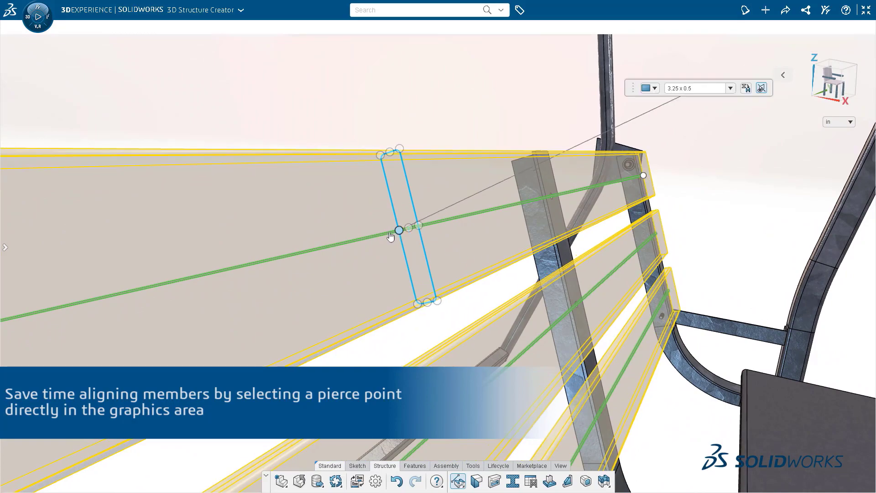
{"action": "left_click", "coordinate": [323, 120]}
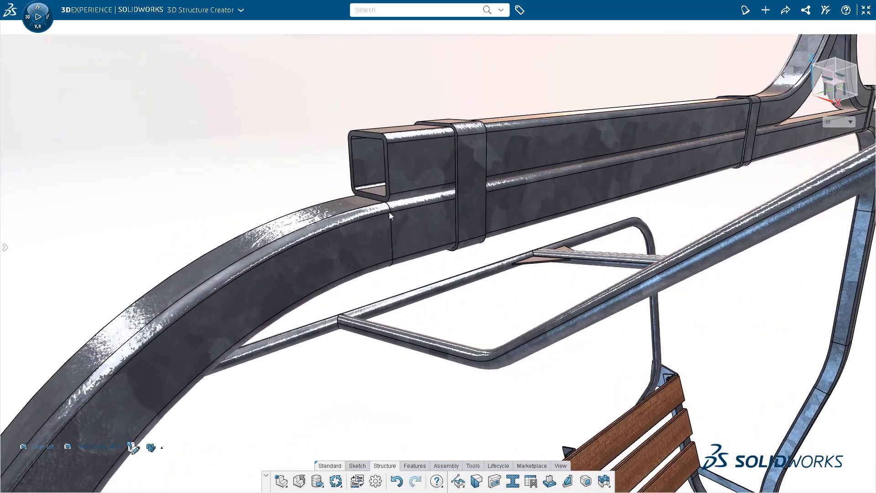
- Close the open end of the chair's upper rectangular tube with a chamfered square end cap
{"action": "left_click", "coordinate": [586, 481]}
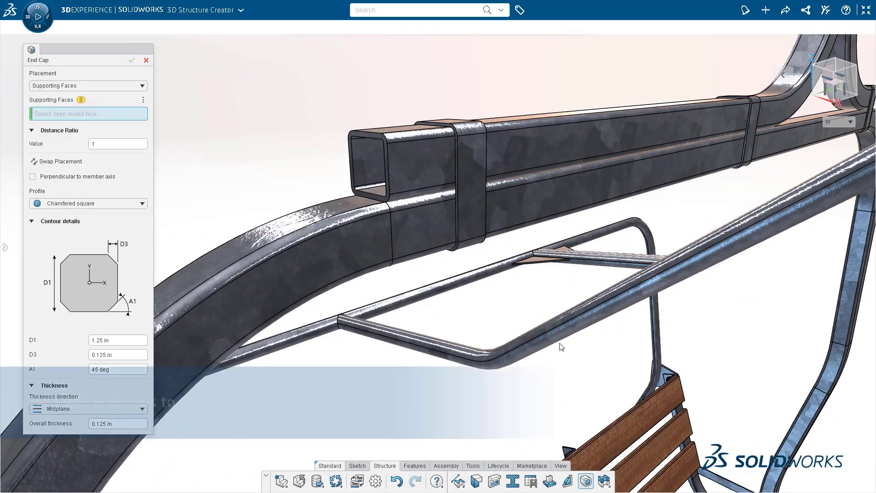
{"action": "left_click", "coordinate": [420, 164]}
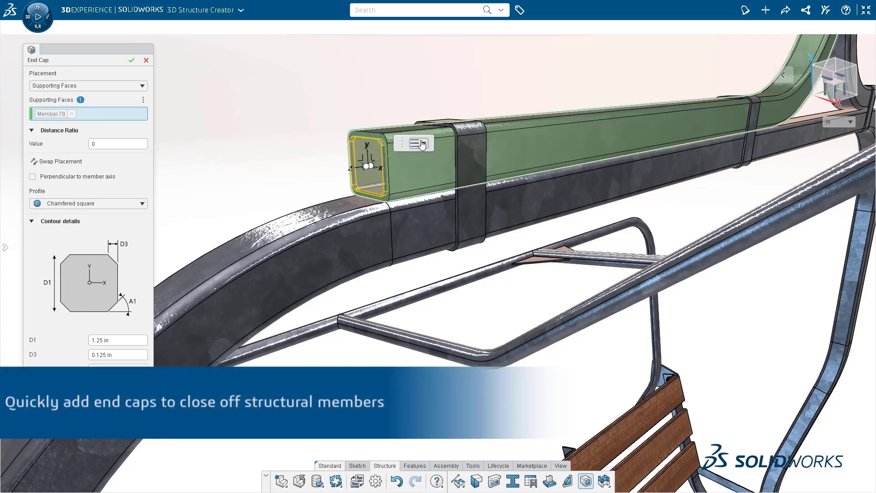
{"action": "left_click", "coordinate": [422, 144]}
{"action": "left_click", "coordinate": [131, 61]}
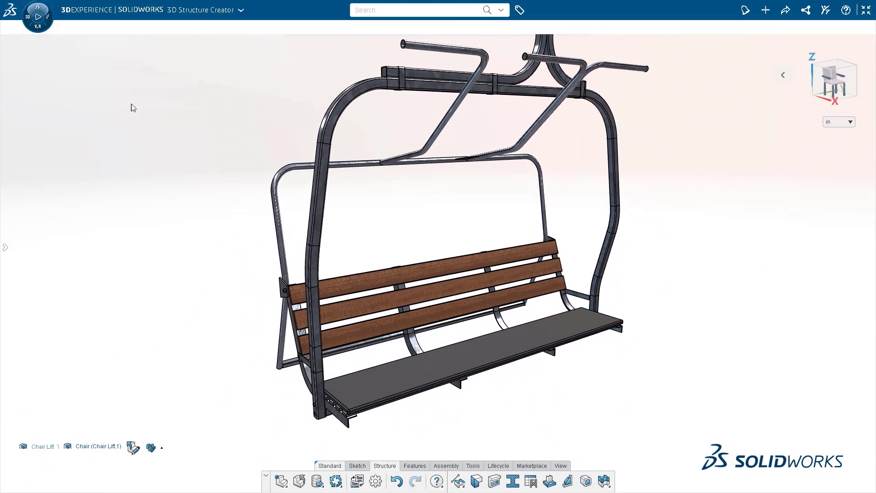
- Finish editing the Chair, swing the safety bar down in front of the seat, and activate Bar for editing
{"action": "left_click", "coordinate": [129, 448]}
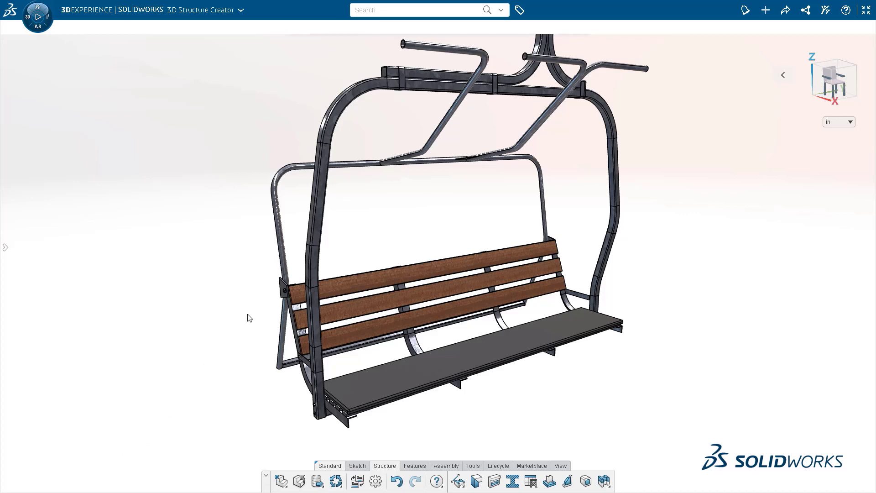
{"action": "left_click_drag", "start_coordinate": [408, 193], "coordinate": [439, 286]}
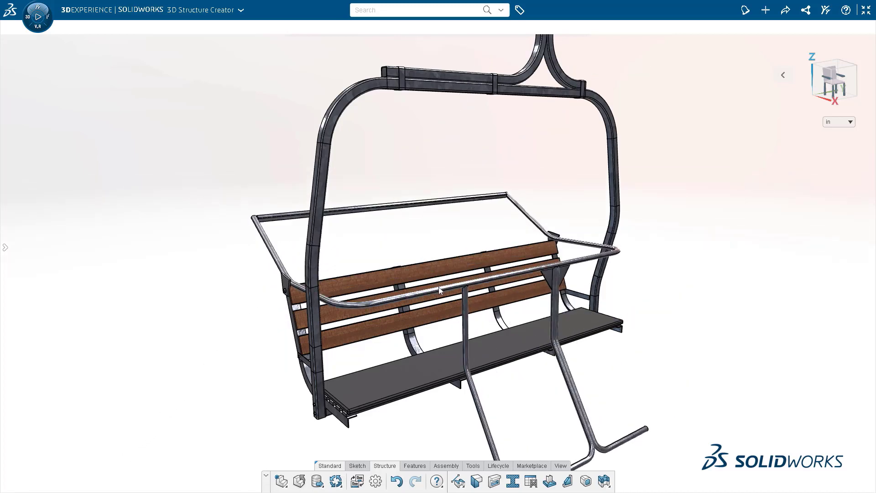
{"action": "scroll", "coordinate": [273, 296], "scroll_direction": "down", "scroll_amount": 8}
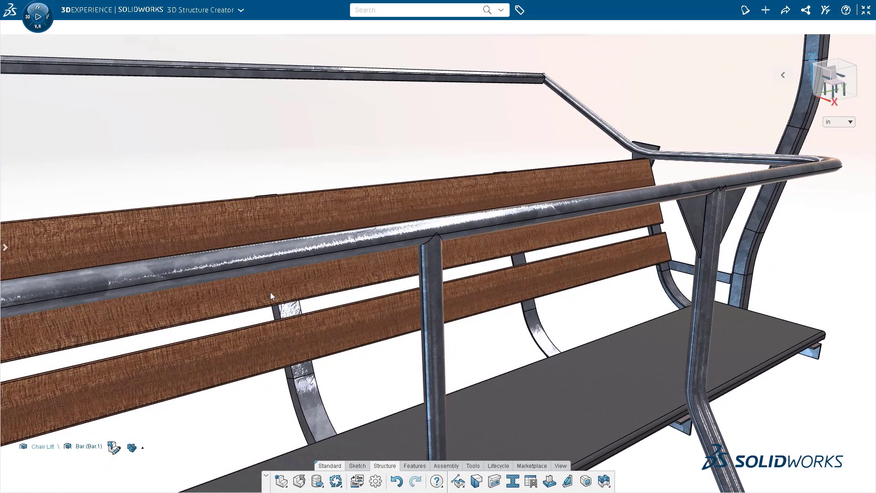
- Add a 3 x 4 in triangular gusset, 0.125 in thick, between the bar's horizontal tube and its nearer vertical tube
{"action": "left_click", "coordinate": [567, 481]}
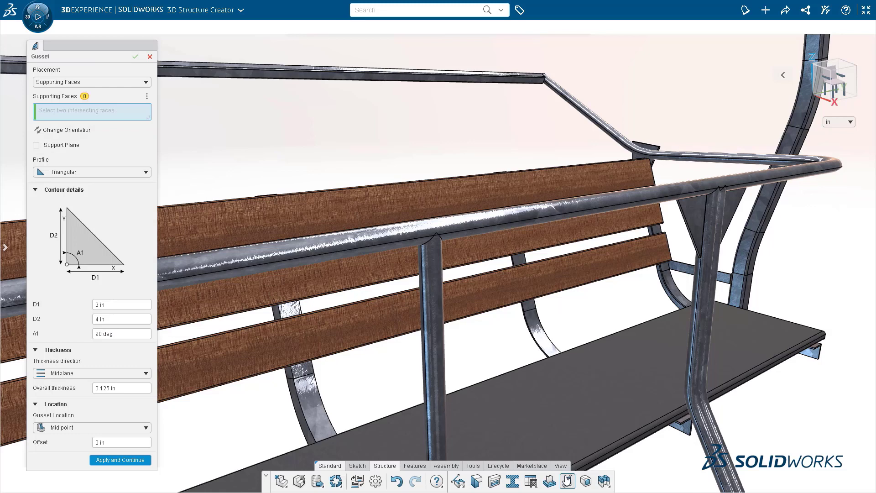
{"action": "left_click", "coordinate": [389, 233]}
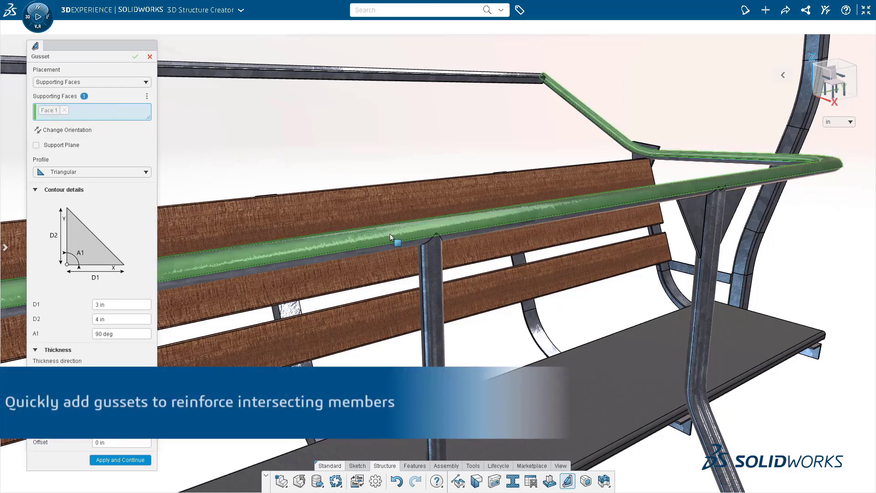
{"action": "left_click", "coordinate": [435, 260]}
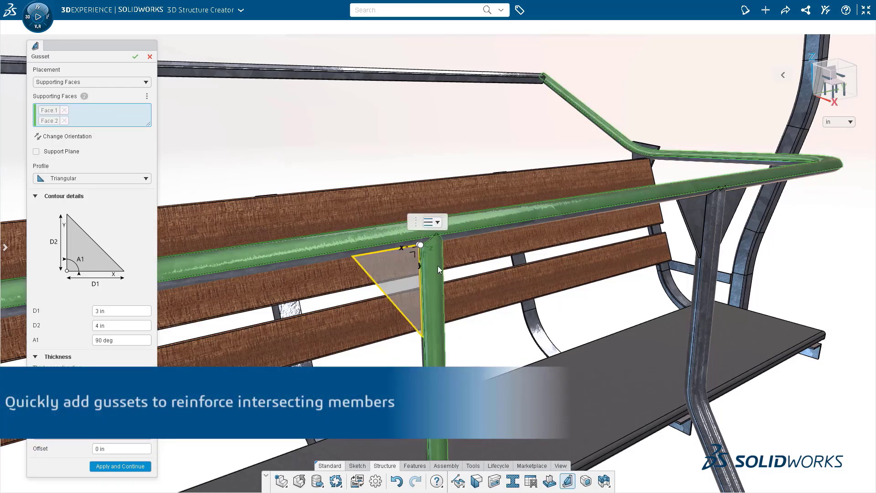
{"action": "left_click", "coordinate": [135, 57]}
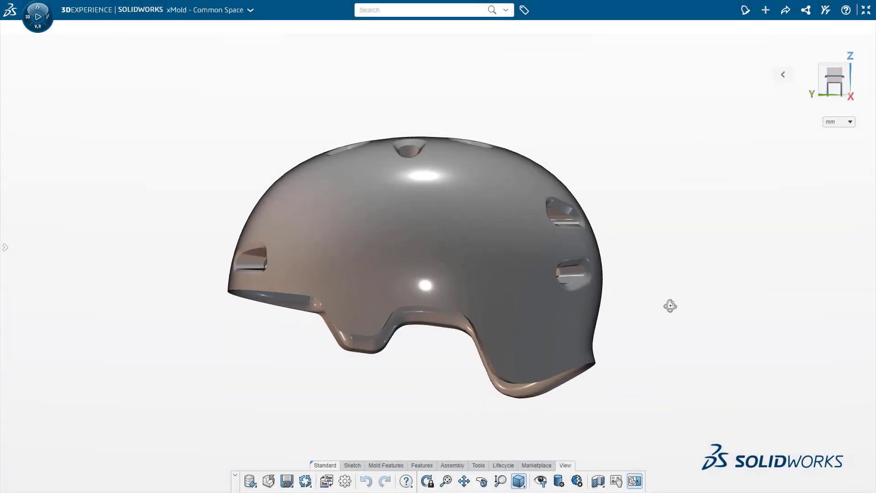
- Orient the helmet squarely to its vented end and set its edge display to All edges
{"action": "middle_click_drag", "start_coordinate": [668, 305], "coordinate": [580, 304]}
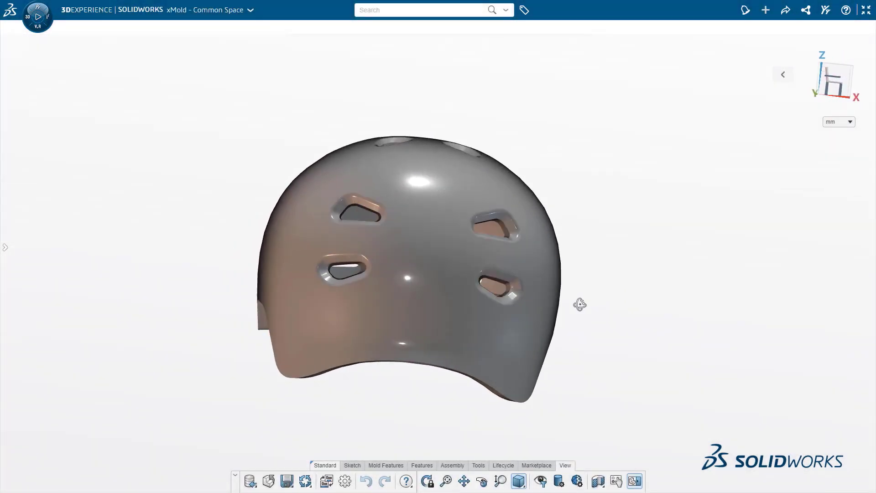
{"action": "left_click", "coordinate": [834, 98]}
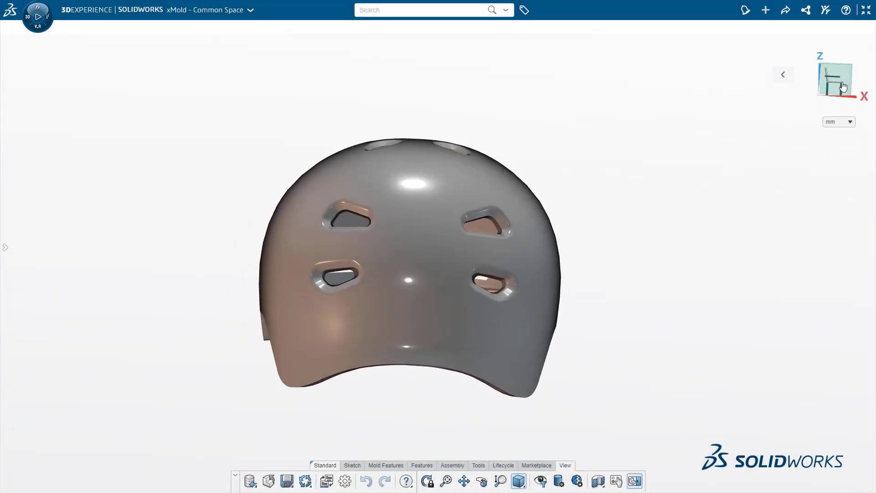
{"action": "left_click", "coordinate": [558, 481]}
{"action": "left_click", "coordinate": [192, 159]}
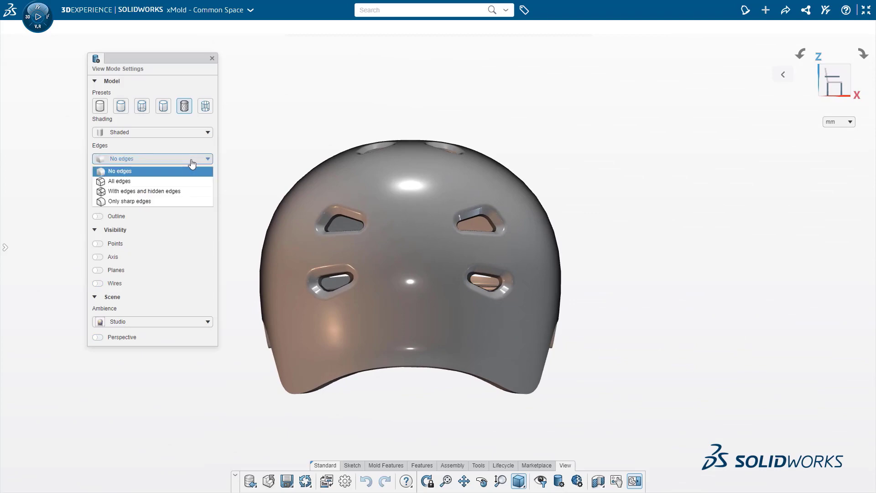
{"action": "left_click", "coordinate": [182, 178]}
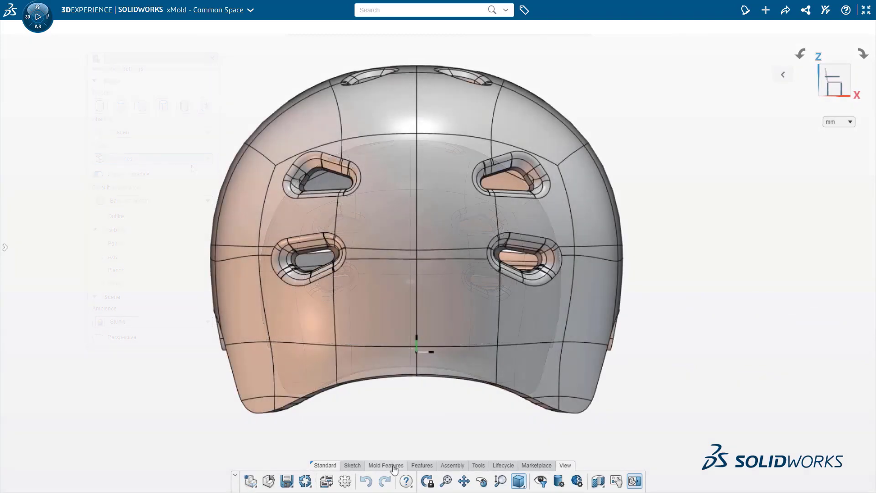
- Extend the helmet's parting lines around a lower vent by selecting its upper rim edge and adding the tangent edges
{"action": "left_click", "coordinate": [395, 466]}
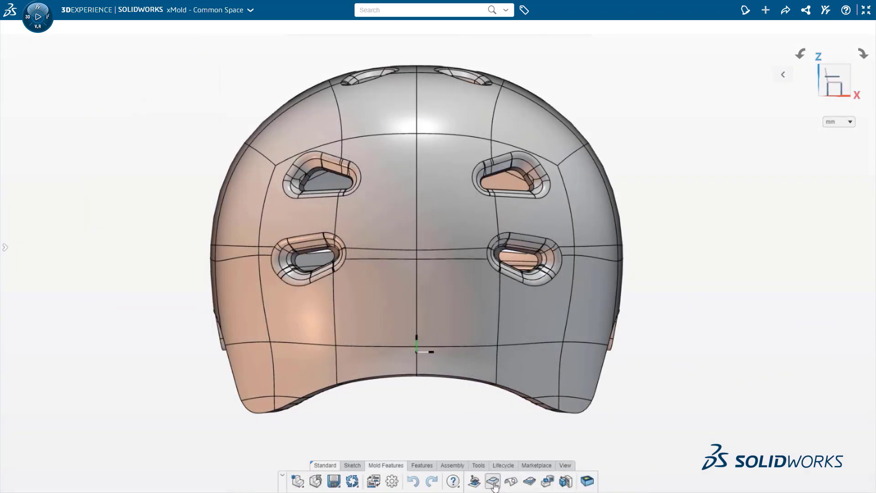
{"action": "left_click", "coordinate": [492, 481]}
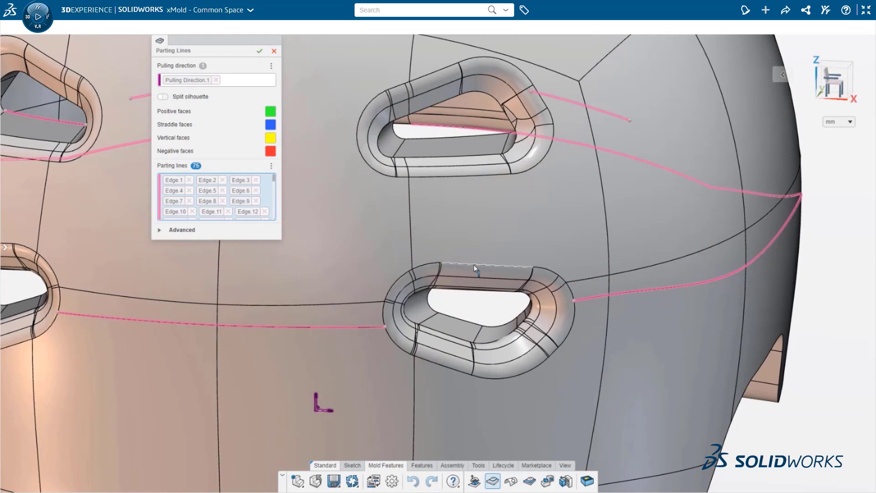
{"action": "left_click", "coordinate": [473, 264]}
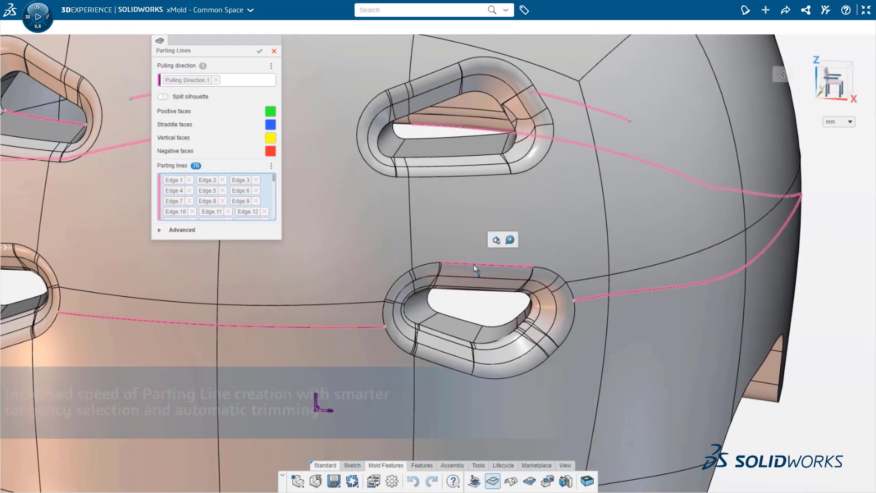
{"action": "left_click", "coordinate": [495, 242]}
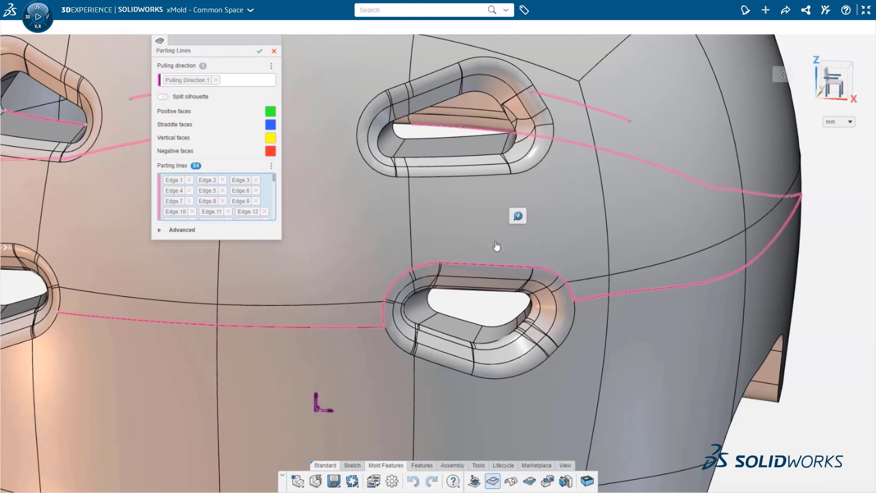
{"action": "left_click", "coordinate": [511, 196]}
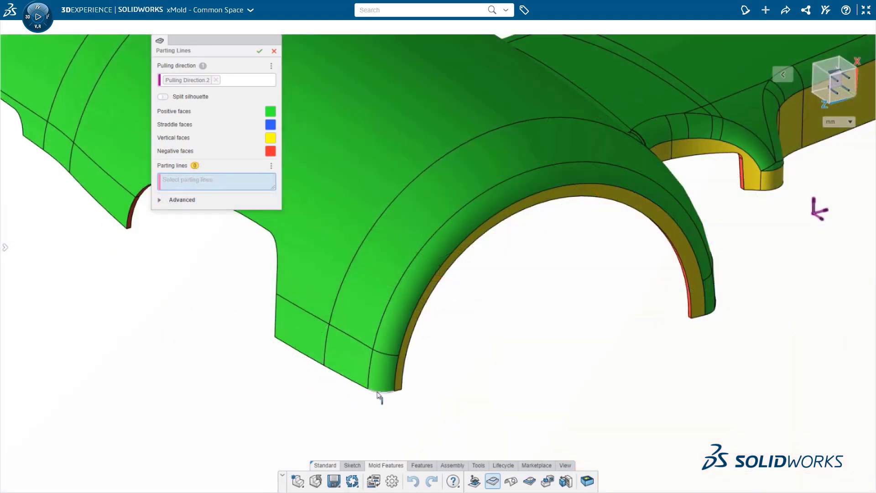
- Build the wheel arch's parting line from its bottom corner edge using Design Assistant suggestions, choosing the inner arch edges
{"action": "left_click", "coordinate": [378, 393]}
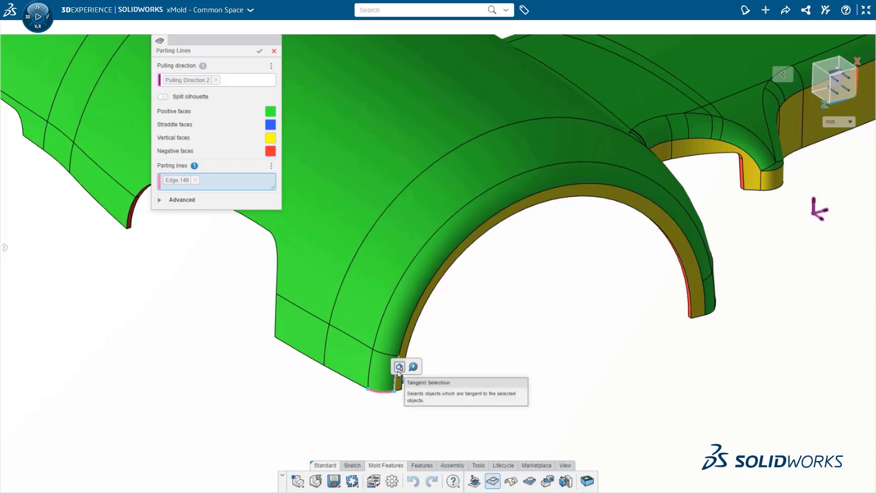
{"action": "left_click", "coordinate": [413, 367]}
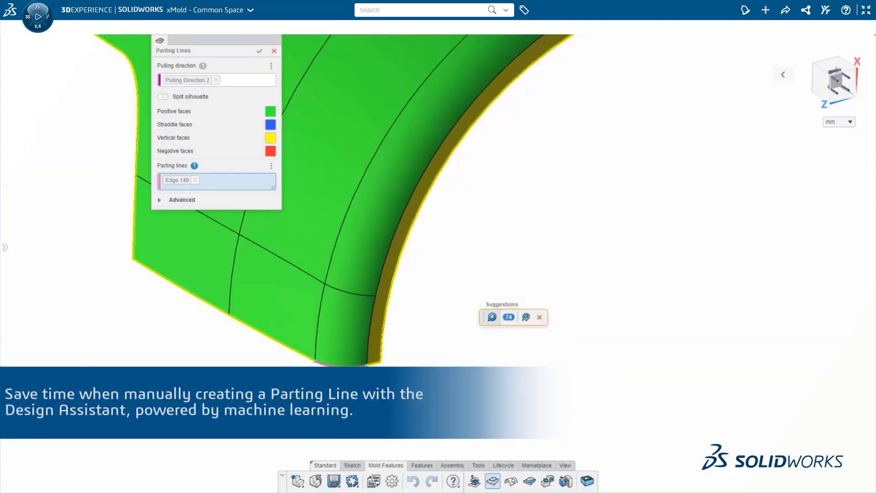
{"action": "left_click", "coordinate": [387, 261]}
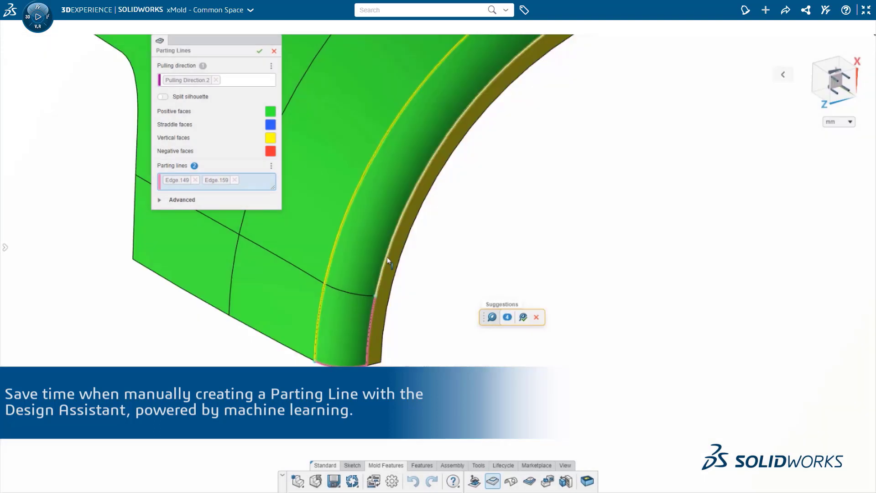
{"action": "left_click", "coordinate": [387, 260]}
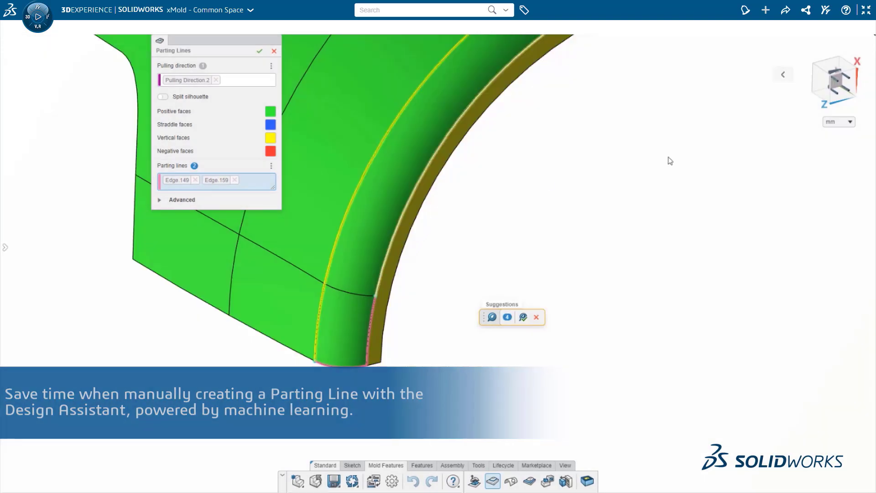
{"action": "scroll", "coordinate": [675, 226], "scroll_direction": "down", "scroll_amount": 2}
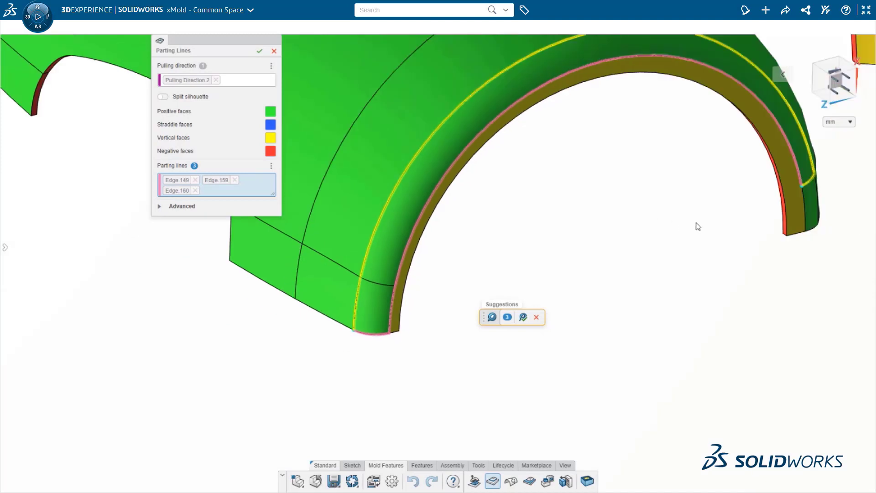
{"action": "middle_click_drag", "start_coordinate": [659, 243], "coordinate": [652, 246], "text": "ctrl"}
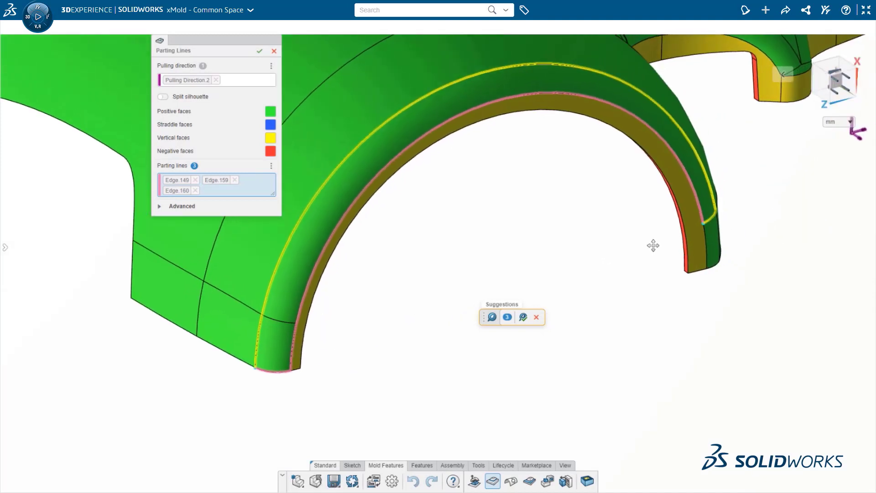
{"action": "left_click", "coordinate": [603, 293]}
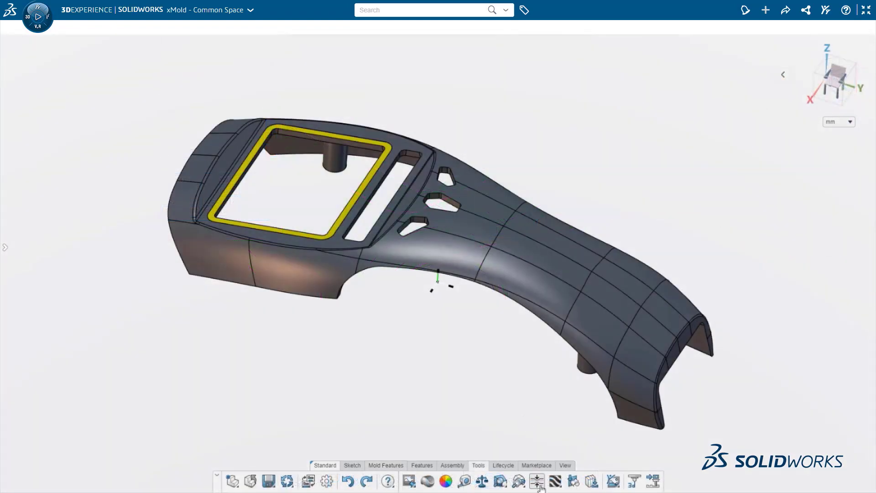
- Run a thickness analysis on the handle body using the Sphere method with a 0.002 mm tolerance
{"action": "left_click", "coordinate": [540, 486]}
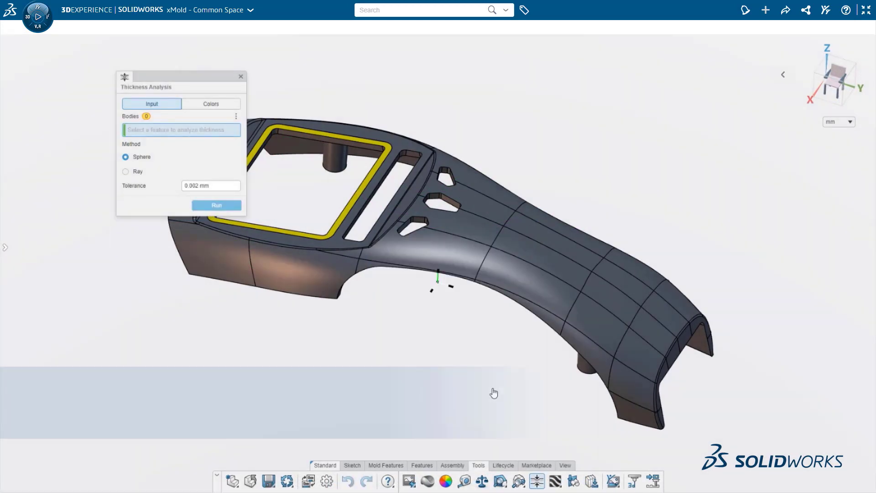
{"action": "left_click_drag", "start_coordinate": [170, 81], "coordinate": [160, 93]}
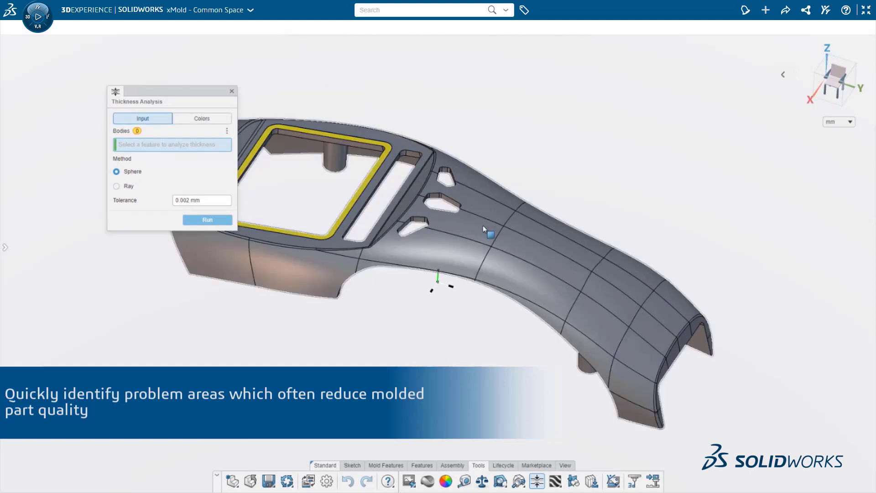
{"action": "left_click", "coordinate": [483, 225]}
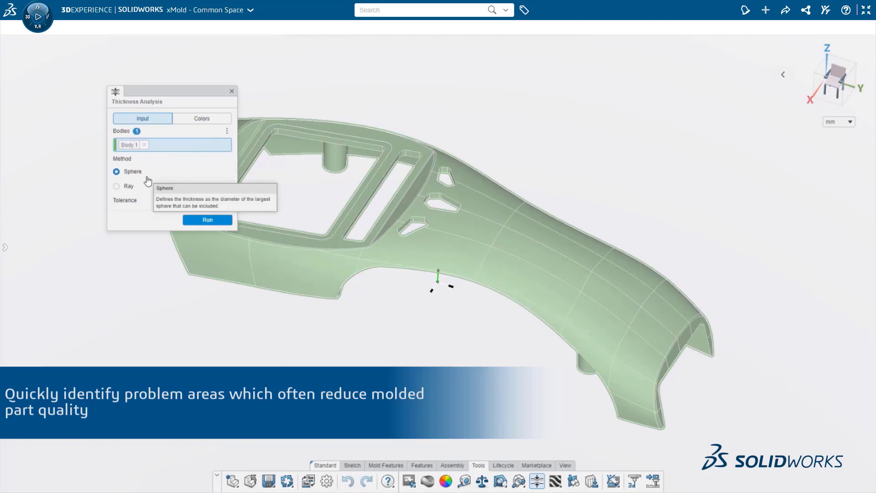
{"action": "left_click", "coordinate": [202, 119]}
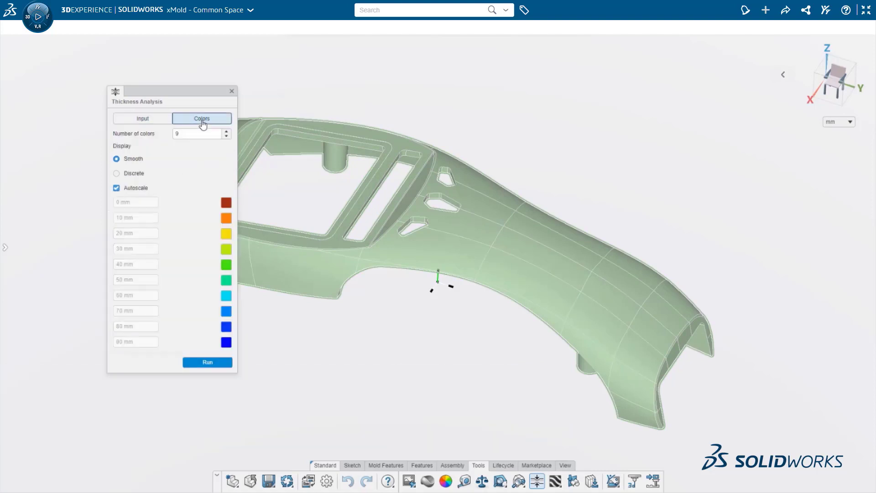
{"action": "left_click", "coordinate": [142, 118]}
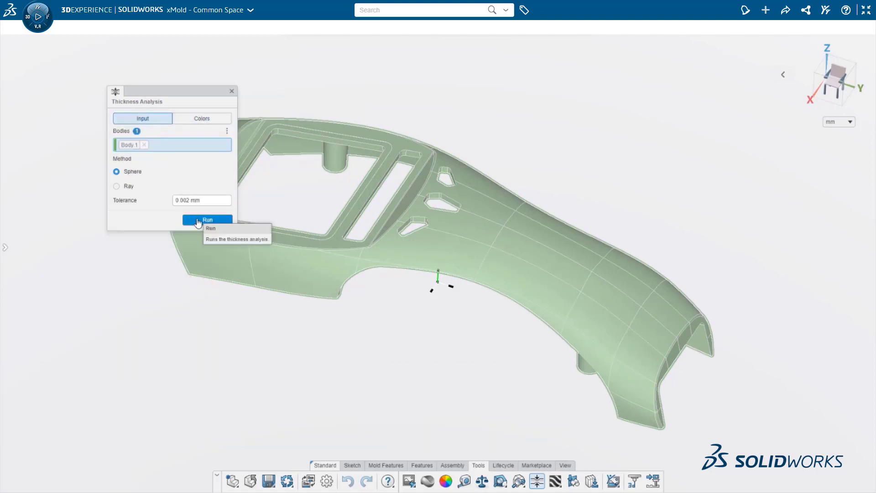
{"action": "left_click", "coordinate": [206, 220]}
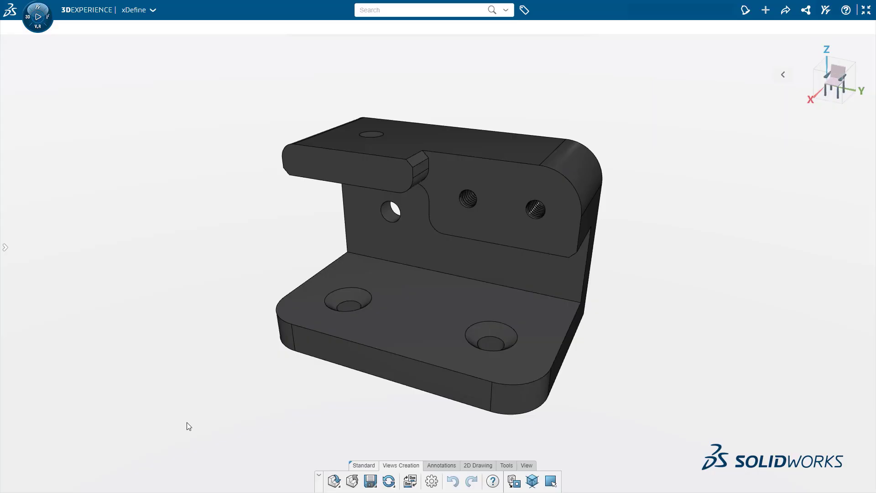
- Switch to xDefine, create the bracket's orthogonal front view, and dimension its overall width and height
{"action": "left_click", "coordinate": [513, 481]}
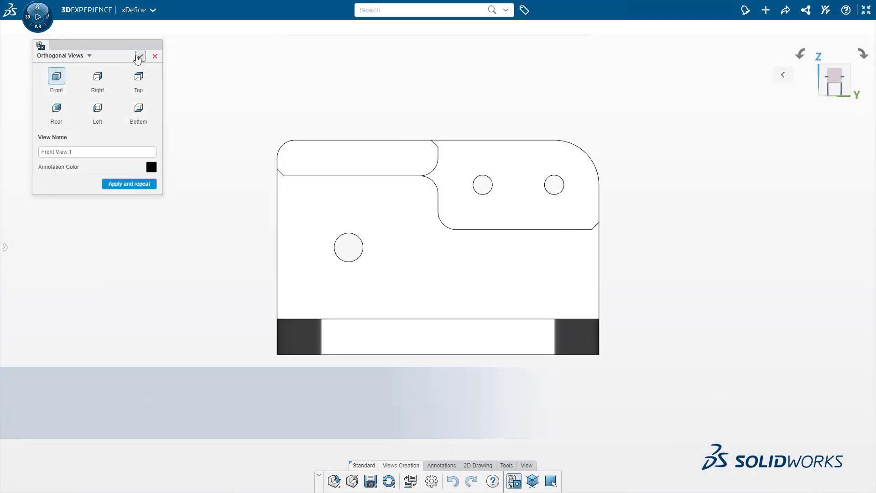
{"action": "left_click", "coordinate": [139, 57]}
{"action": "left_click", "coordinate": [267, 211]}
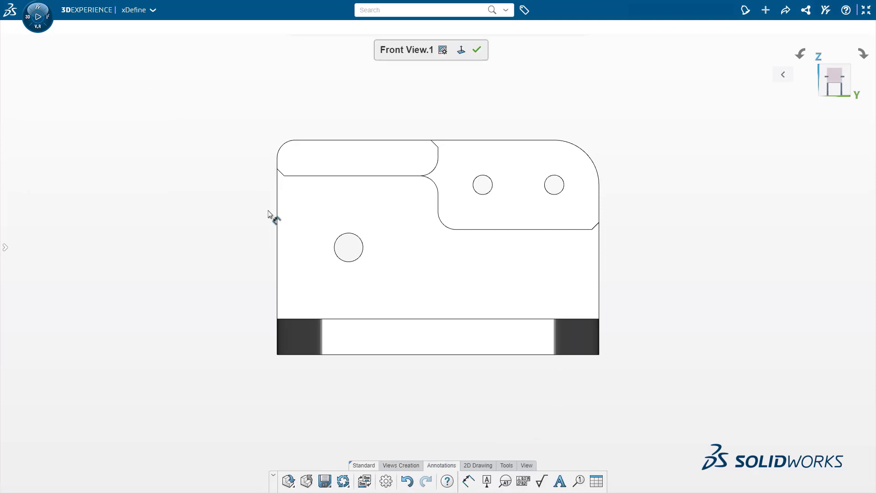
{"action": "left_click", "coordinate": [278, 219]}
{"action": "left_click", "coordinate": [599, 238]}
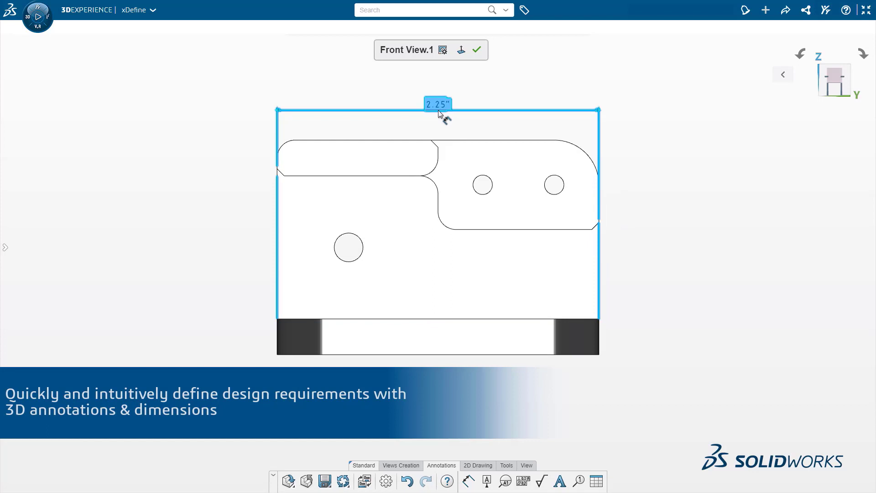
{"action": "left_click", "coordinate": [438, 111]}
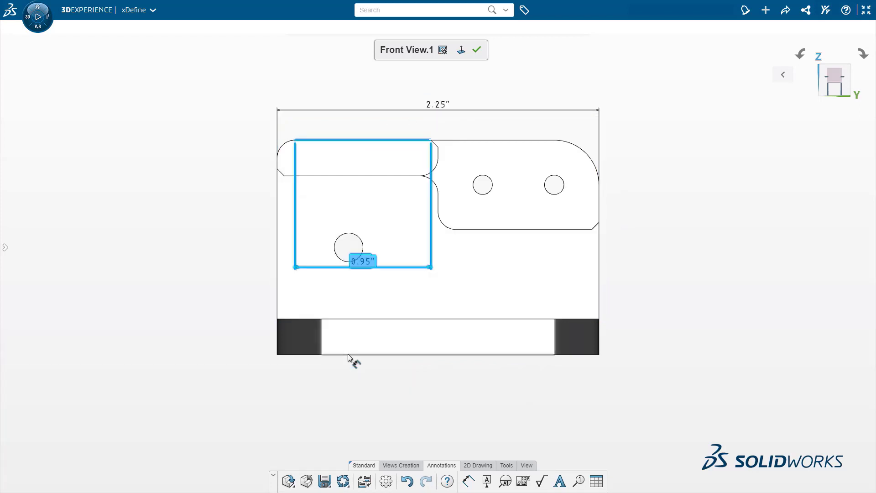
{"action": "left_click", "coordinate": [354, 359]}
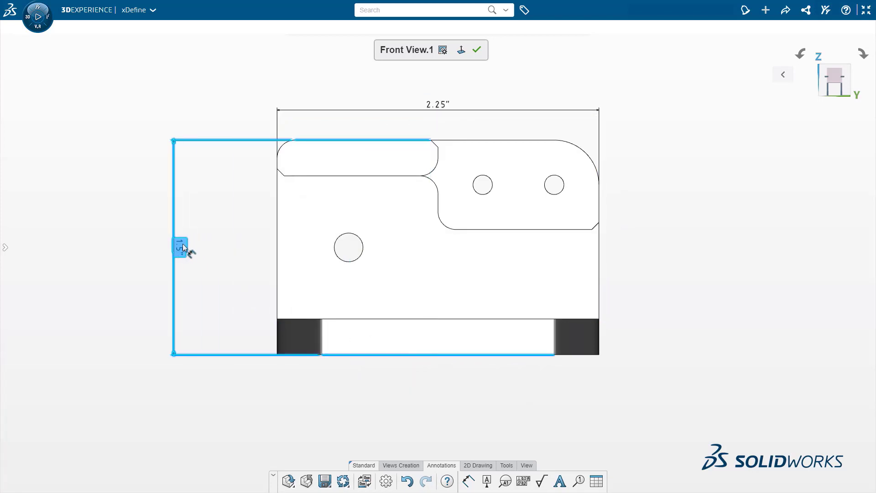
{"action": "left_click", "coordinate": [171, 242]}
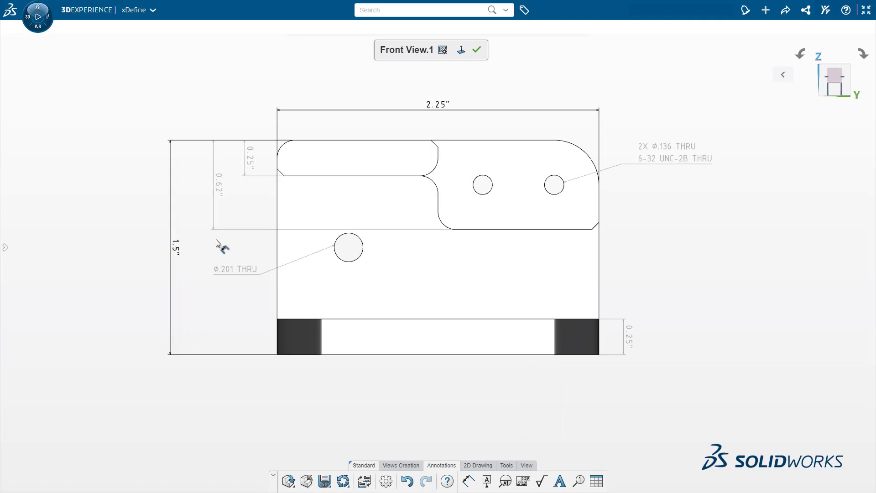
- Add a .005 flatness geometric tolerance to the bottom edge of the bracket's base
{"action": "left_click", "coordinate": [357, 370]}
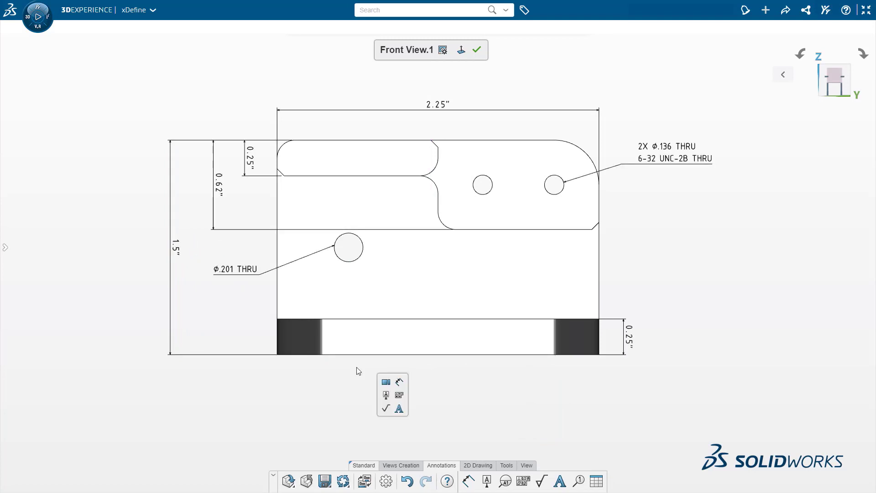
{"action": "left_click", "coordinate": [400, 395]}
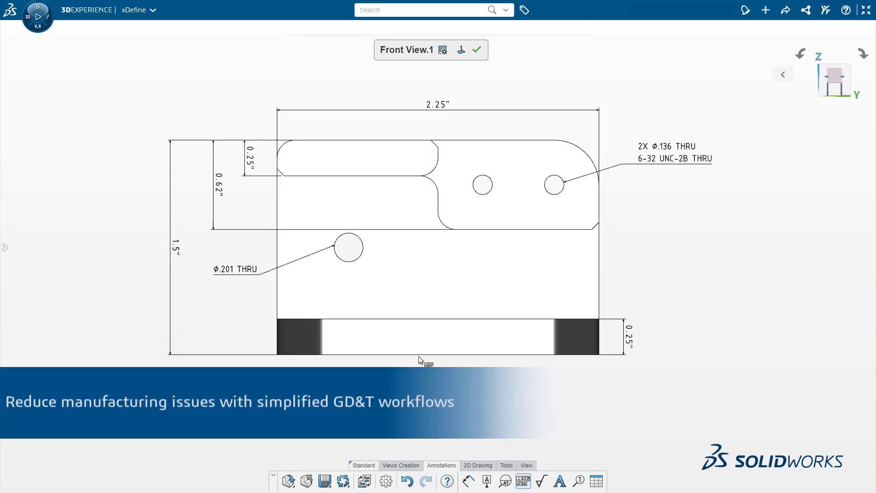
{"action": "left_click", "coordinate": [420, 355]}
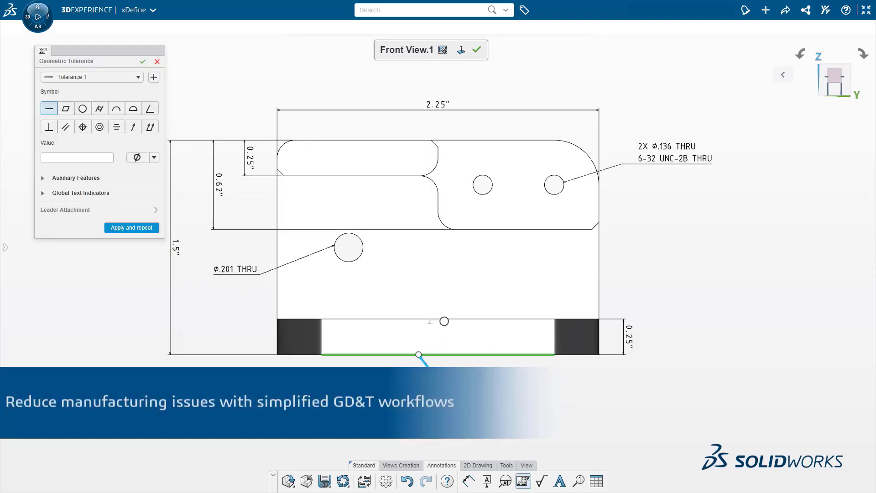
{"action": "left_click", "coordinate": [66, 108]}
{"action": "left_click", "coordinate": [142, 63]}
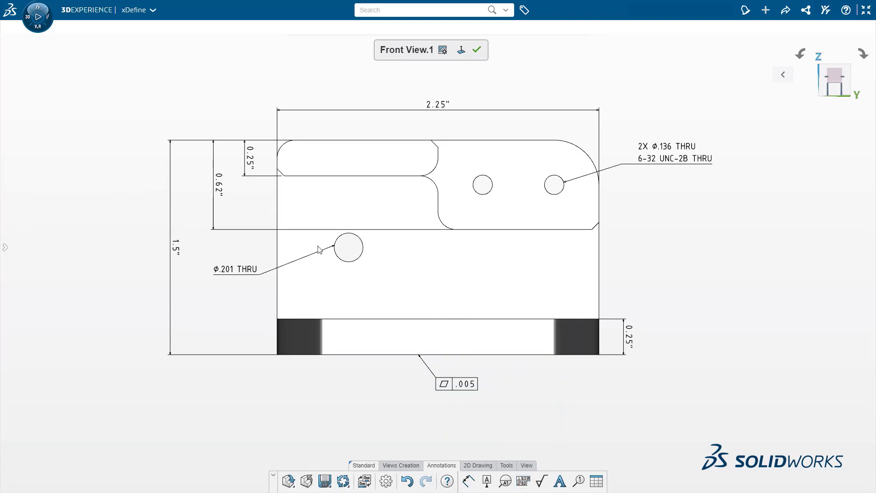
- Attach datum A below the flatness tolerance frame
{"action": "left_click", "coordinate": [468, 383]}
{"action": "left_click", "coordinate": [490, 351]}
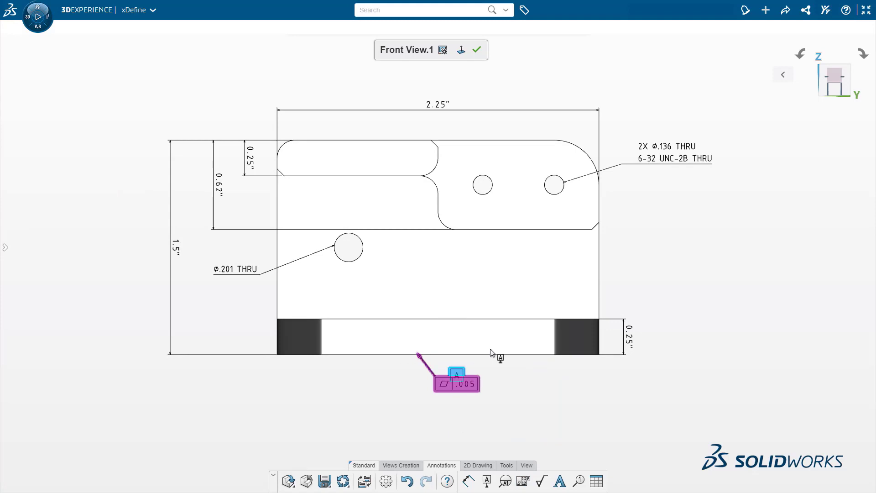
{"action": "left_click", "coordinate": [458, 409]}
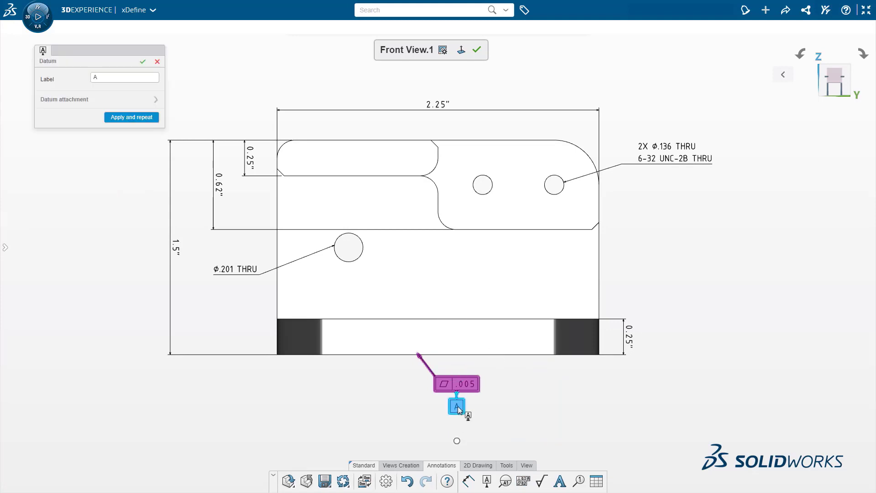
{"action": "left_click", "coordinate": [142, 61]}
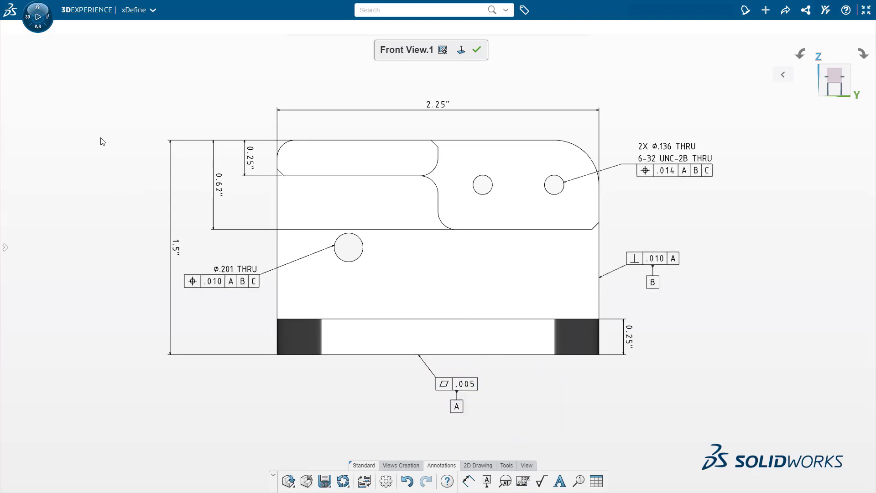
- Activate the Overall.1 3D view from the model definition structure
{"action": "left_click", "coordinate": [5, 247]}
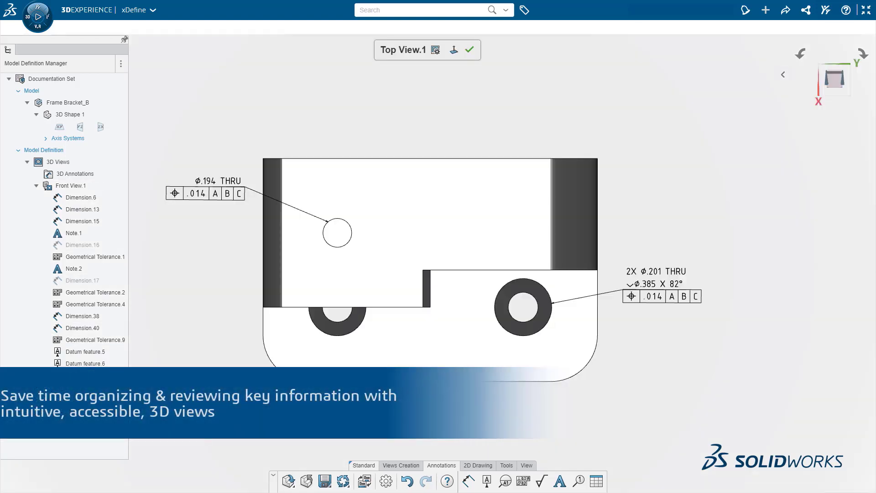
{"action": "double_click", "coordinate": [106, 396]}
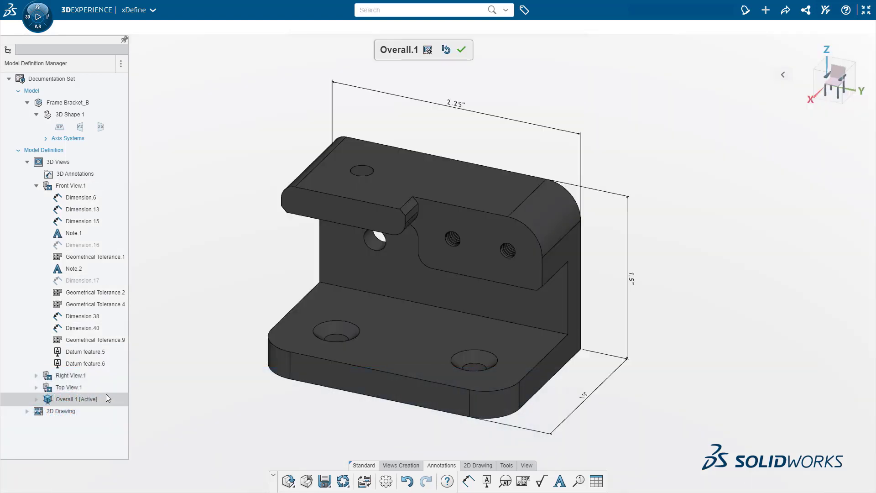
- Switch to the 2D drawing sheet and place Front View.1 in its lower-left area
{"action": "left_click", "coordinate": [477, 465]}
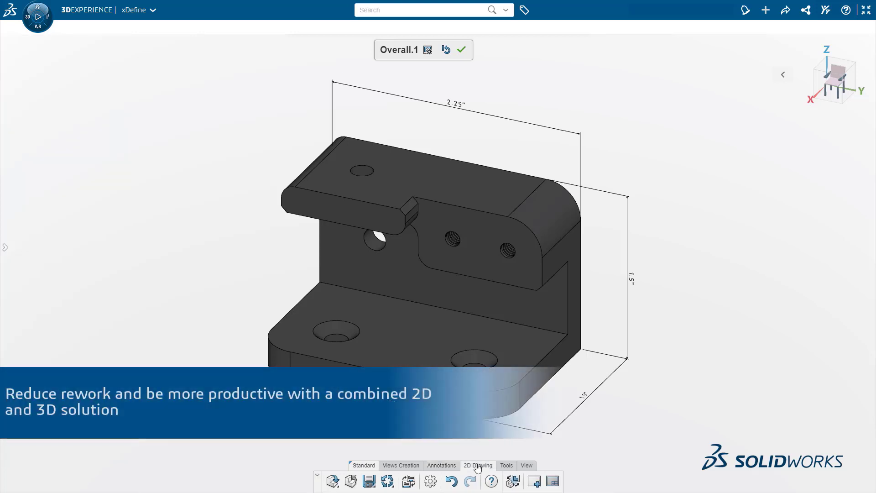
{"action": "left_click", "coordinate": [512, 480]}
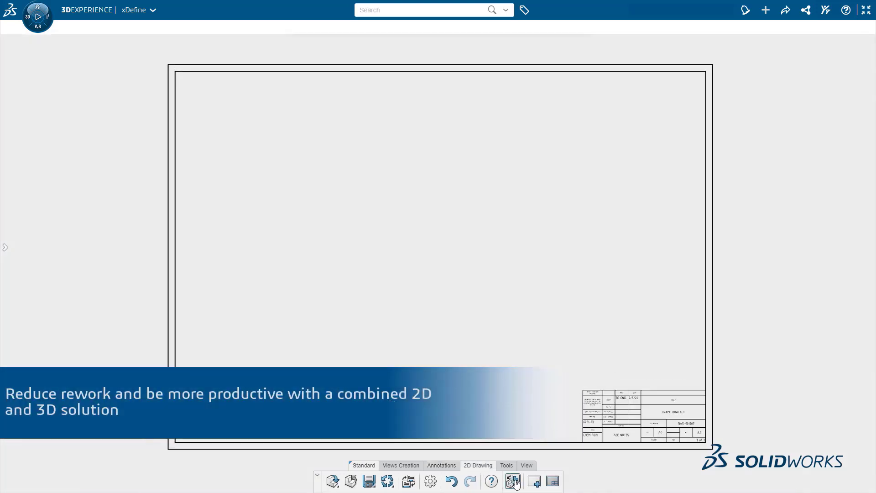
{"action": "mouse_move", "coordinate": [5, 246]}
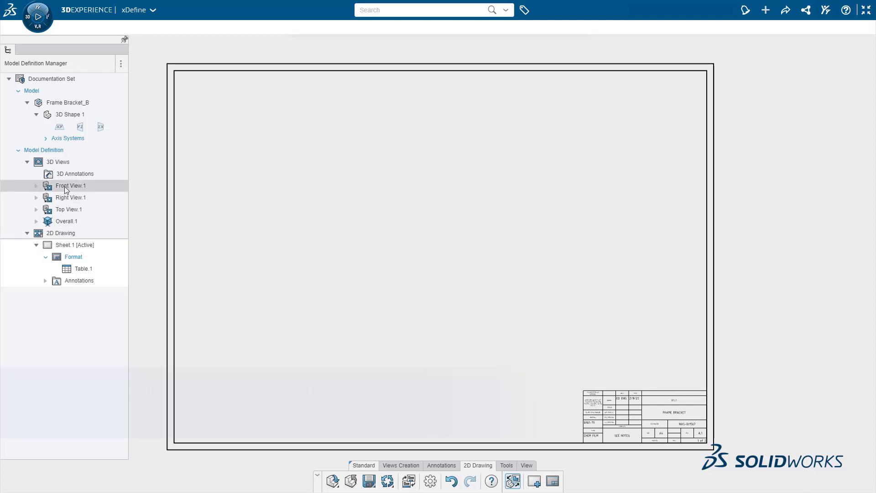
{"action": "left_click_drag", "start_coordinate": [64, 186], "coordinate": [324, 358]}
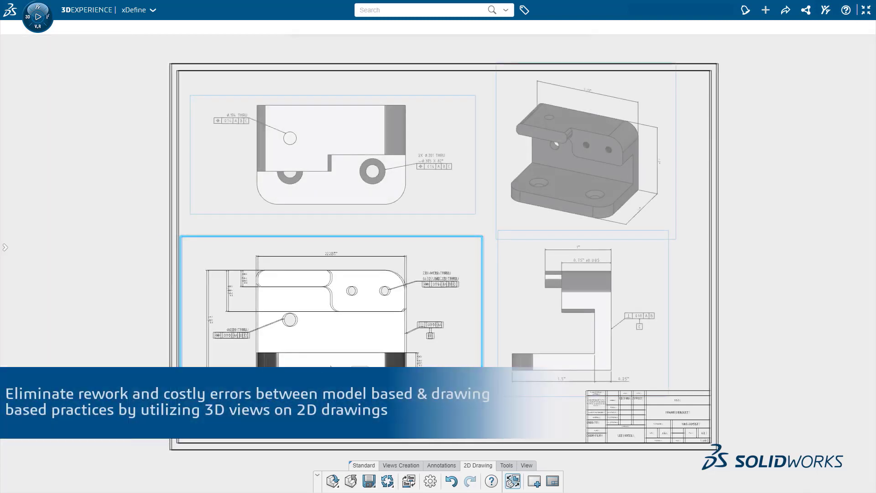
- Add numbered NOTES beside the title block: Material ALUMINUM 6061 - T6, Marking MACHINE ENGRAVE PER SPEC, FINISH CHEM FILM PER 3DS - 001 - xD, CERTIFICATION REQUIRED
{"action": "left_click", "coordinate": [441, 465]}
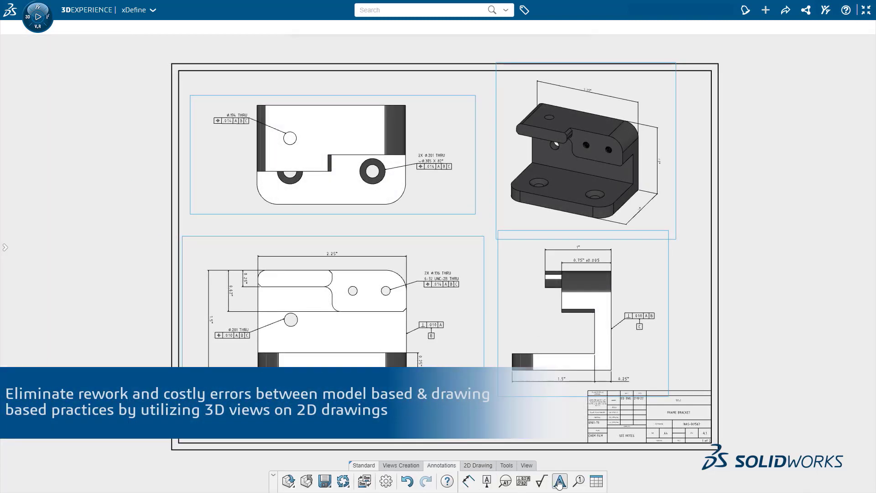
{"action": "left_click", "coordinate": [560, 481]}
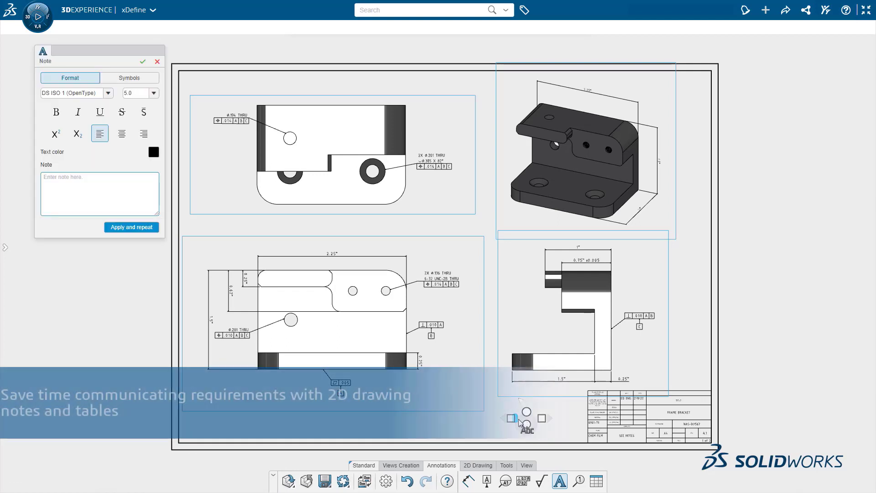
{"action": "type", "text": "NOTES: 1. Material : ALUMINUM 6061 - T6 2. Marking : MACHINE ENGRAVE PER SPEC 3. FINISH: CHEM FILM PER 3DS - 001 - xD 4. CERTIFICATION: REQUIRED"}
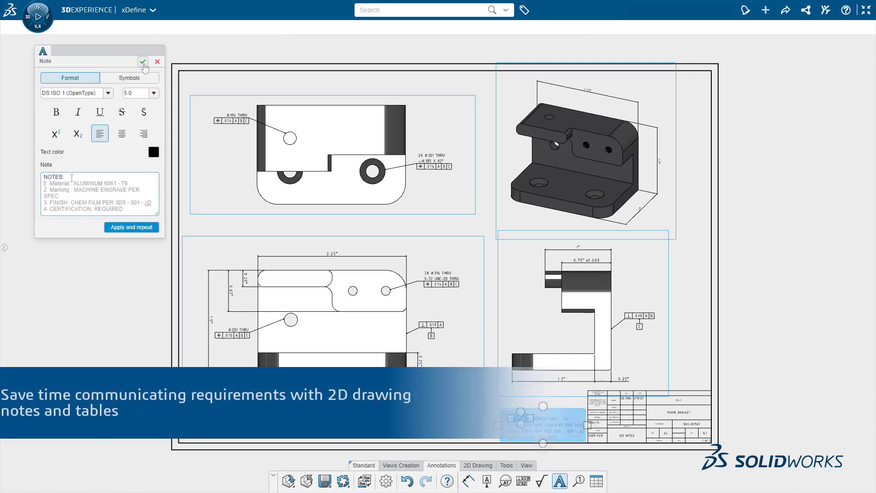
{"action": "left_click", "coordinate": [142, 61]}
- Export the 2D drawing as a PDF named Documentation Set to the My Files folder in 3DDrive
{"action": "left_click", "coordinate": [506, 464]}
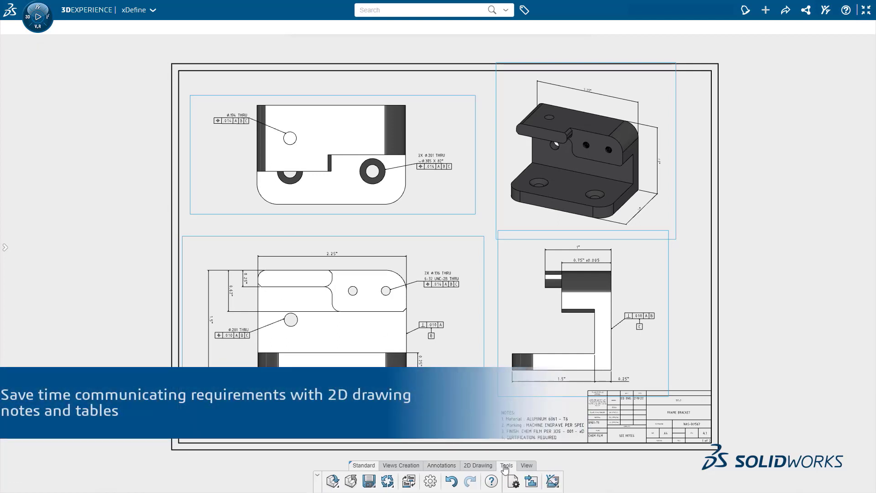
{"action": "left_click", "coordinate": [529, 482]}
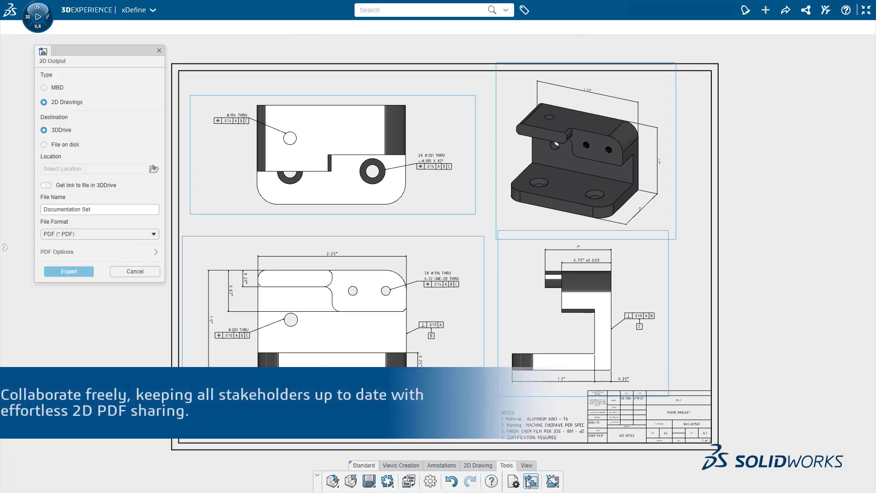
{"action": "left_click", "coordinate": [155, 169]}
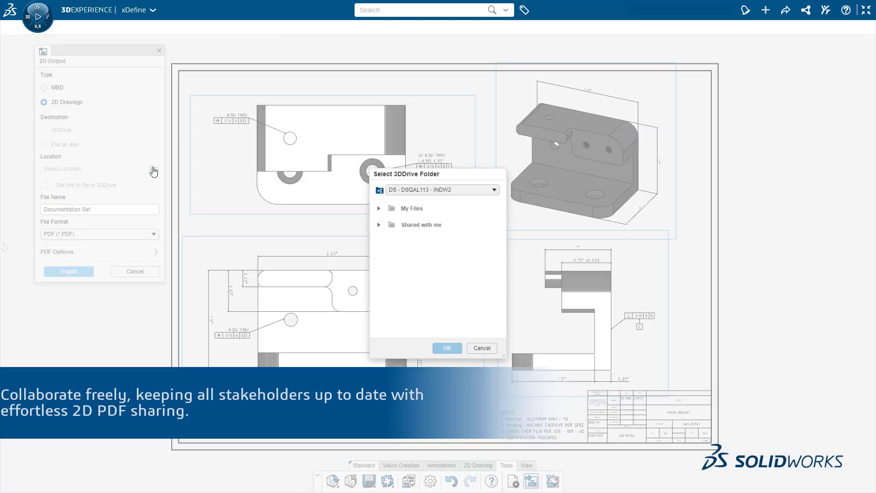
{"action": "left_click", "coordinate": [411, 208]}
{"action": "left_click", "coordinate": [447, 348]}
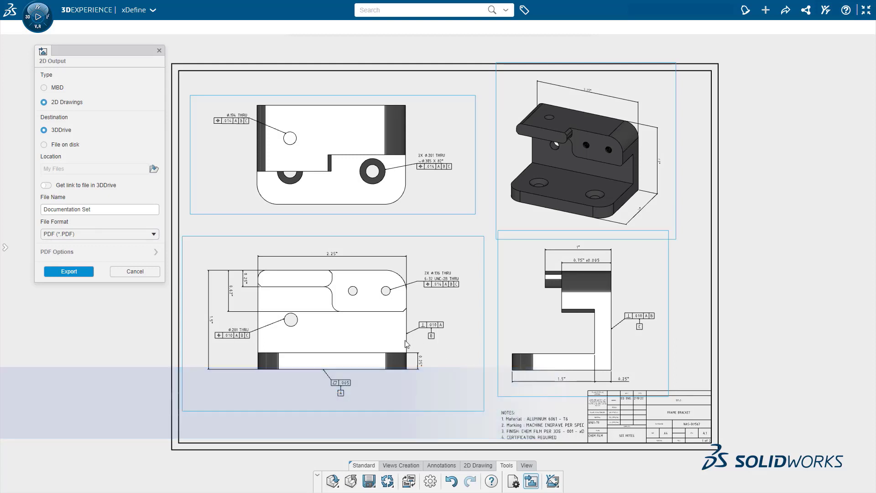
{"action": "left_click", "coordinate": [70, 271]}
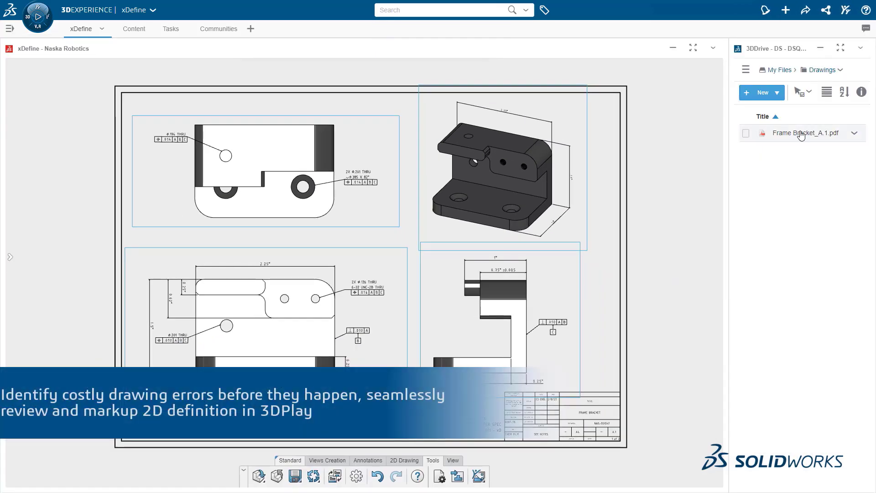
- Preview the Frame Bracket_A.1.pdf drawing from the Drawings folder in 3DDrive
{"action": "left_click", "coordinate": [800, 133]}
{"action": "left_click", "coordinate": [800, 134]}
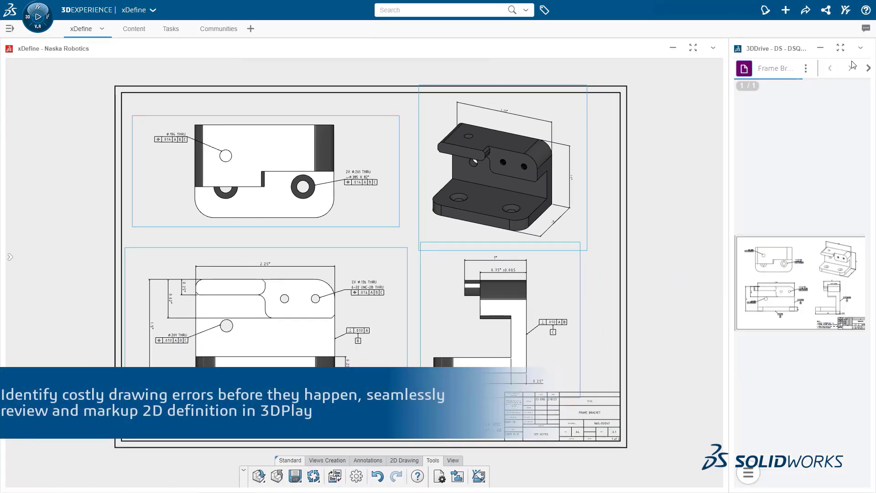
{"action": "left_click", "coordinate": [860, 48]}
{"action": "left_click", "coordinate": [825, 139]}
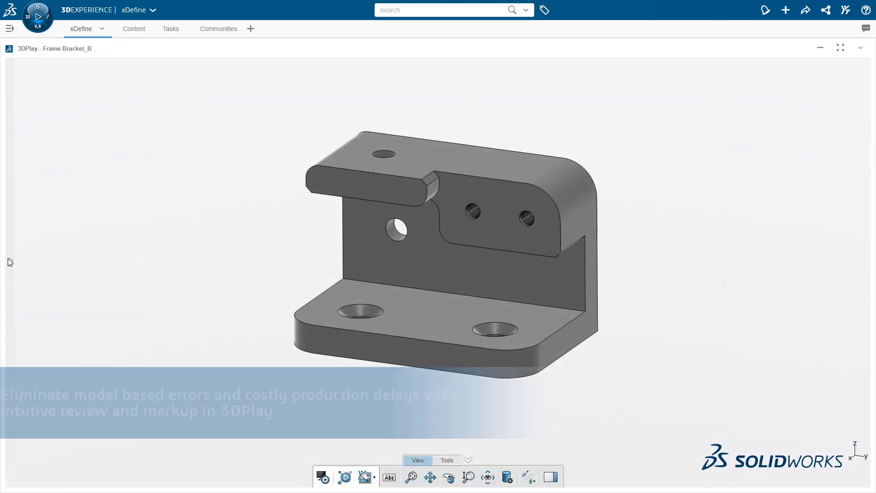
- Examine Frame Bracket_B's 3D annotations in 3DPlay through Front View.1, Right View.1, Top View.1 and the isometric overall view
{"action": "left_click", "coordinate": [59, 193]}
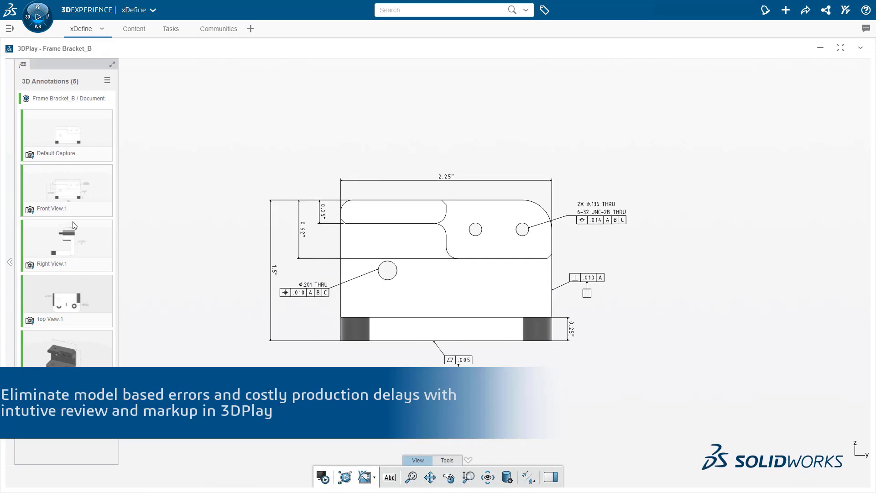
{"action": "left_click", "coordinate": [70, 247]}
{"action": "left_click", "coordinate": [62, 298]}
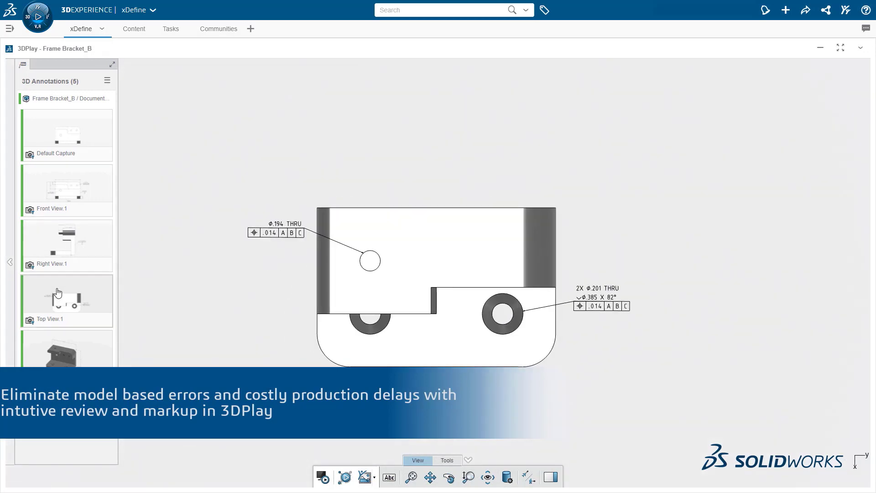
{"action": "left_click", "coordinate": [55, 348]}
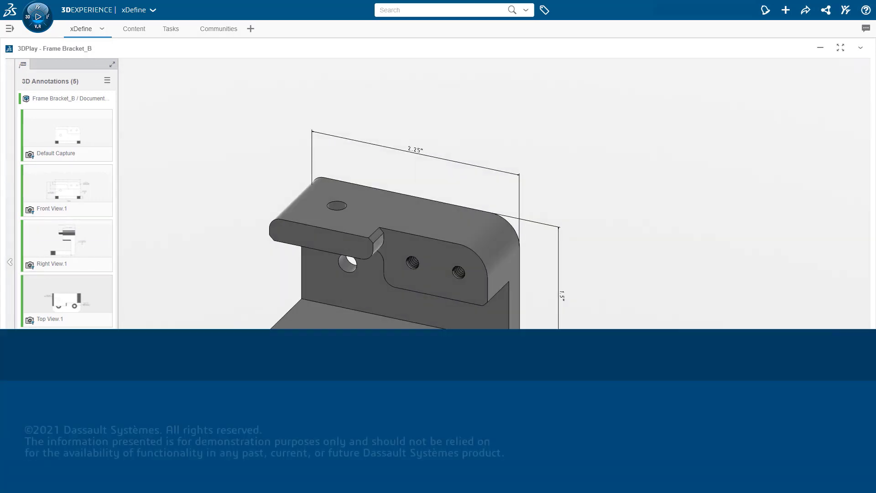